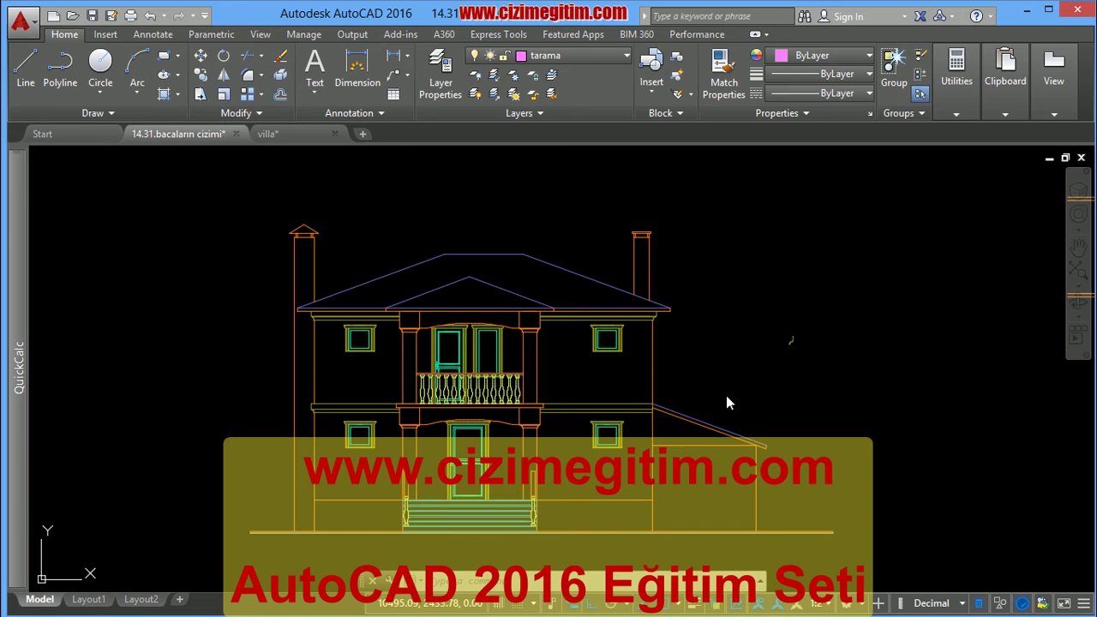
- Pan and zoom the drawing to bring the house front elevation into view
{"action": "scroll", "coordinate": [685, 368], "scroll_direction": "down", "scroll_amount": 4}
{"action": "scroll", "coordinate": [623, 316], "scroll_direction": "down", "scroll_amount": 1}
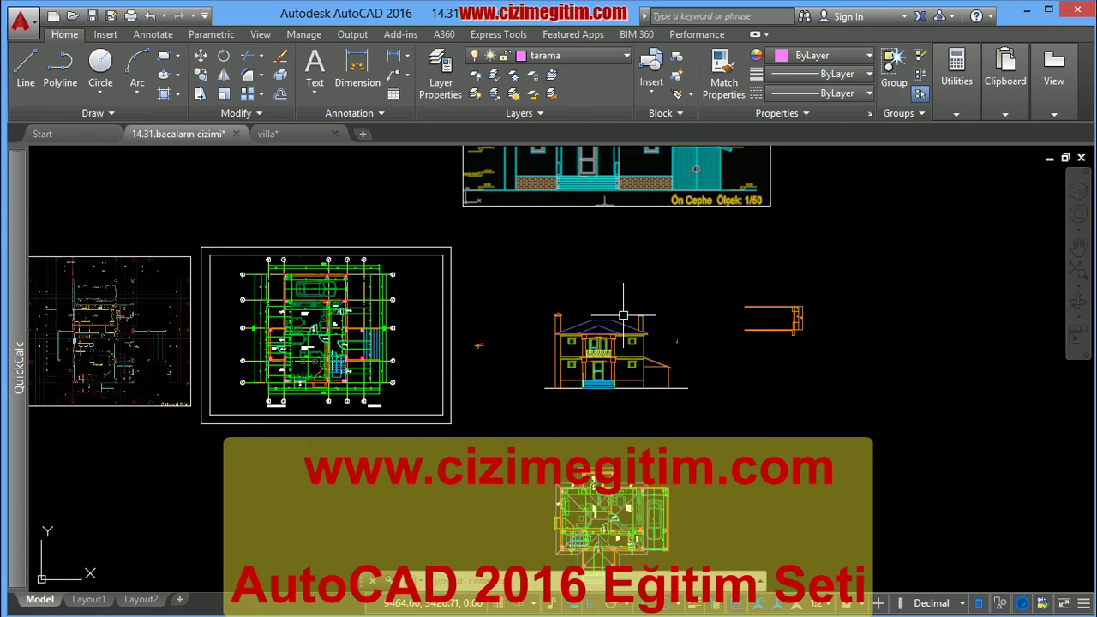
{"action": "middle_click_drag", "start_coordinate": [622, 316], "coordinate": [629, 462]}
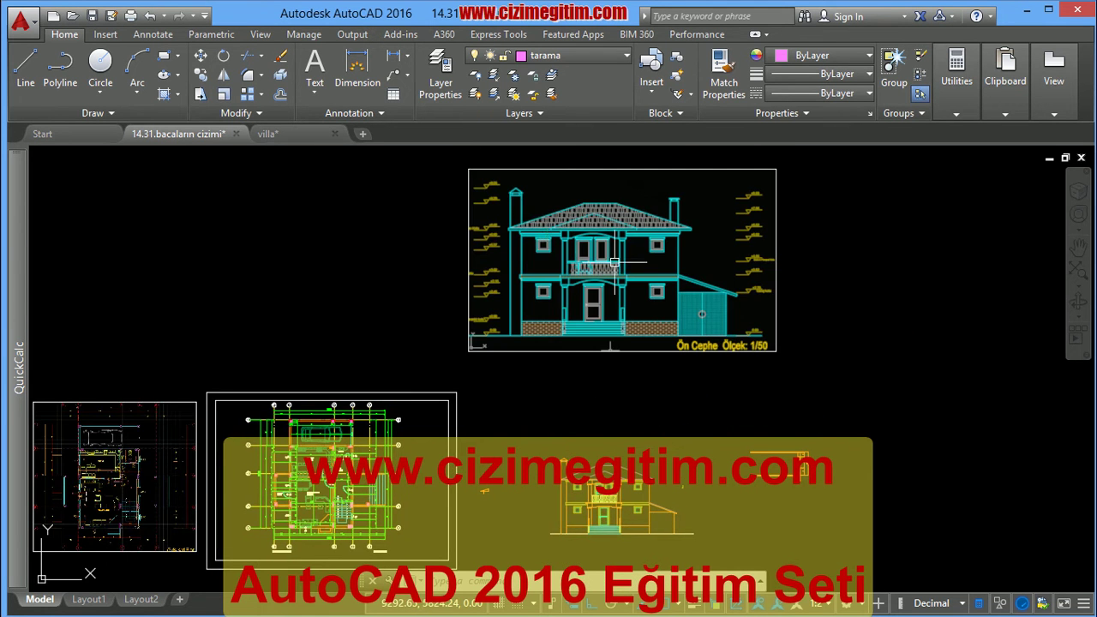
{"action": "scroll", "coordinate": [589, 223], "scroll_direction": "up", "scroll_amount": 2}
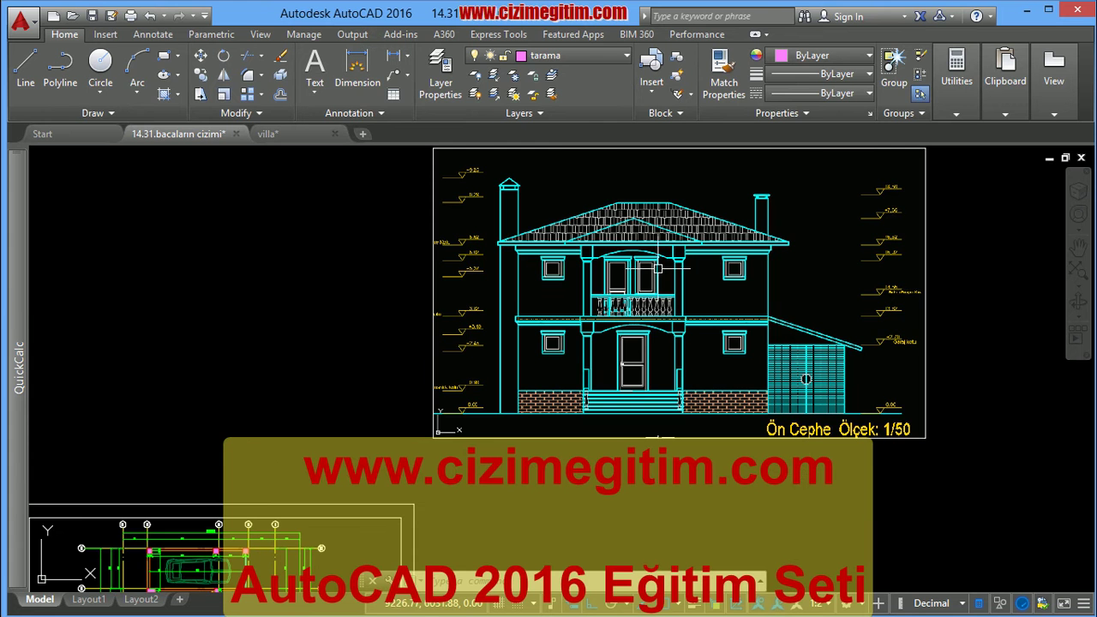
{"action": "scroll", "coordinate": [659, 264], "scroll_direction": "down", "scroll_amount": 2}
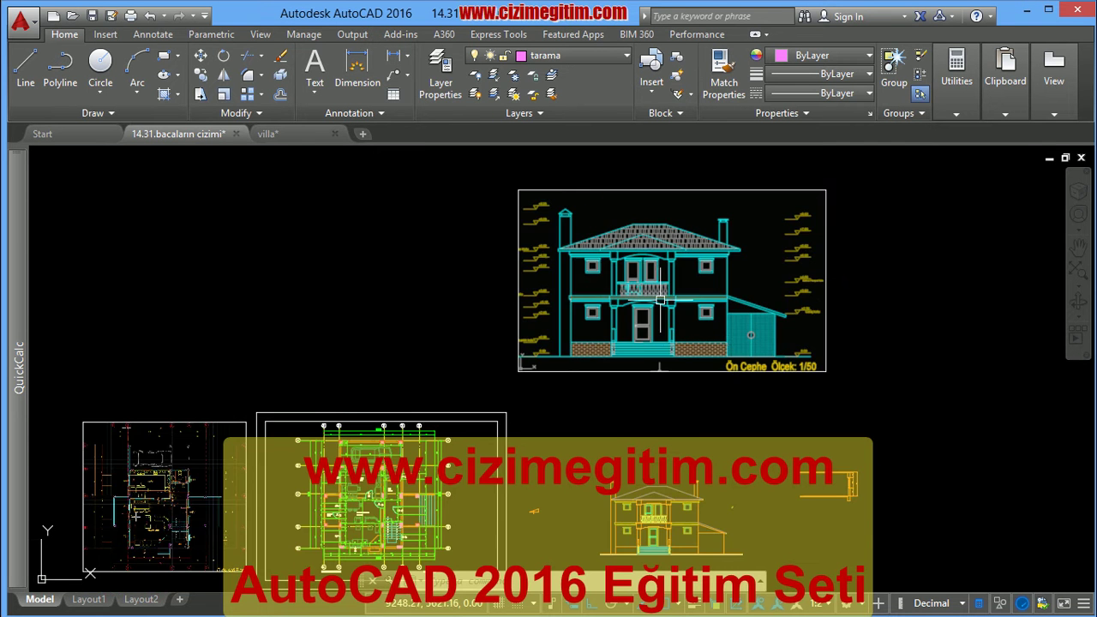
{"action": "scroll", "coordinate": [696, 345], "scroll_direction": "up", "scroll_amount": 4}
{"action": "scroll", "coordinate": [548, 355], "scroll_direction": "down", "scroll_amount": 4}
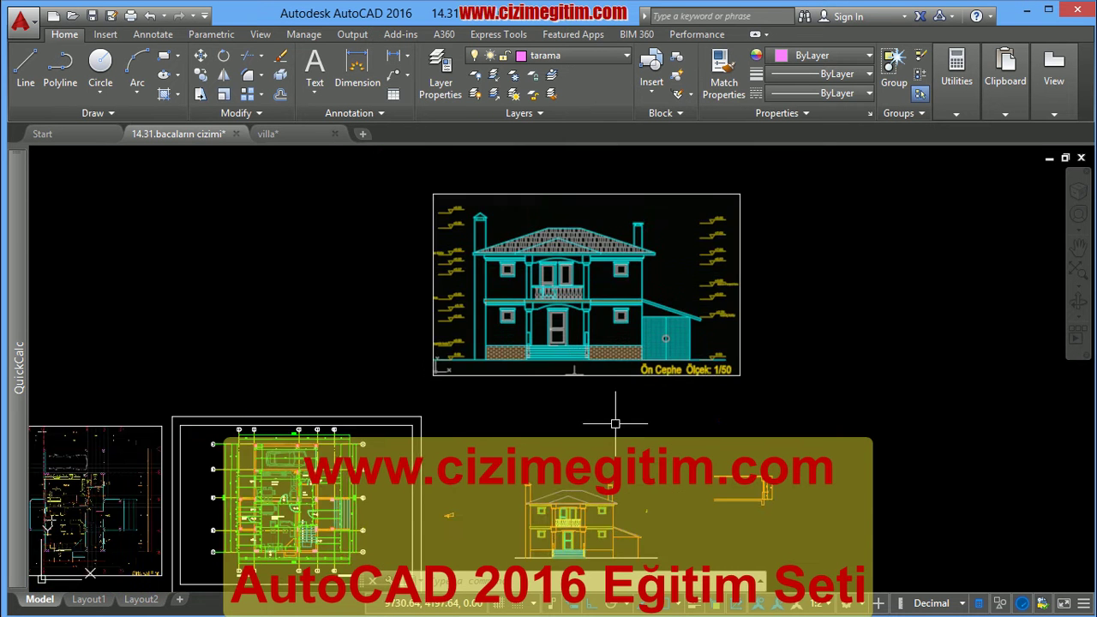
{"action": "mouse_move", "coordinate": [617, 421]}
{"action": "middle_mouse_down"}
{"action": "mouse_move", "coordinate": [620, 343]}
{"action": "mouse_move", "coordinate": [651, 296]}
{"action": "middle_mouse_up"}
{"action": "scroll", "coordinate": [632, 390], "scroll_direction": "up", "scroll_amount": 3}
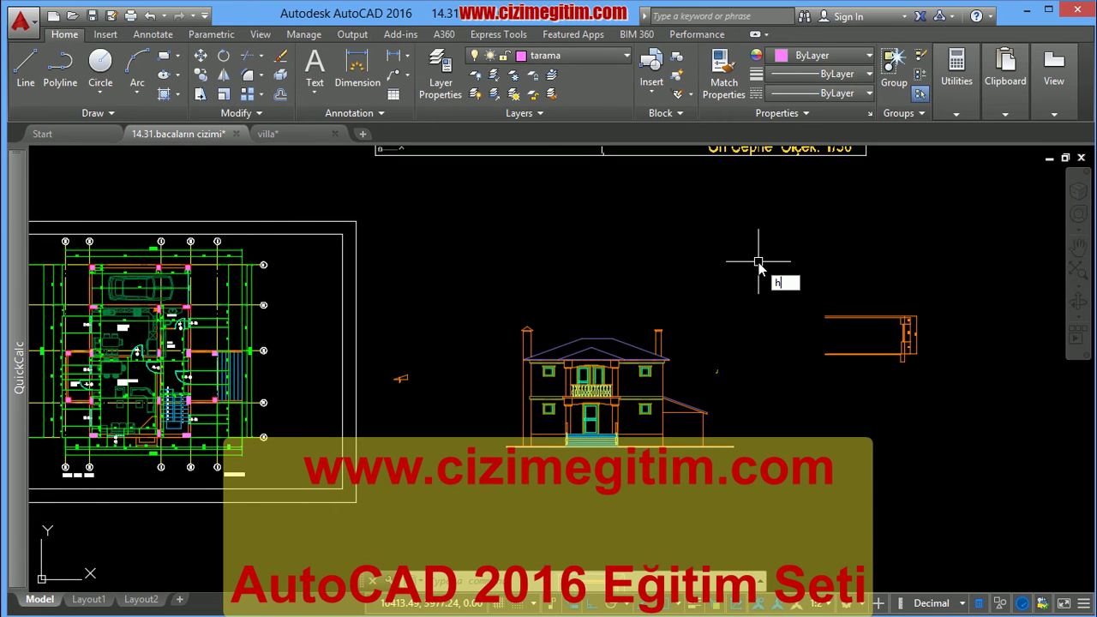
- Fill the roof with the AR-B88 tile hatch at scale 0.1 on the tarama layer
{"action": "key", "text": "Return"}
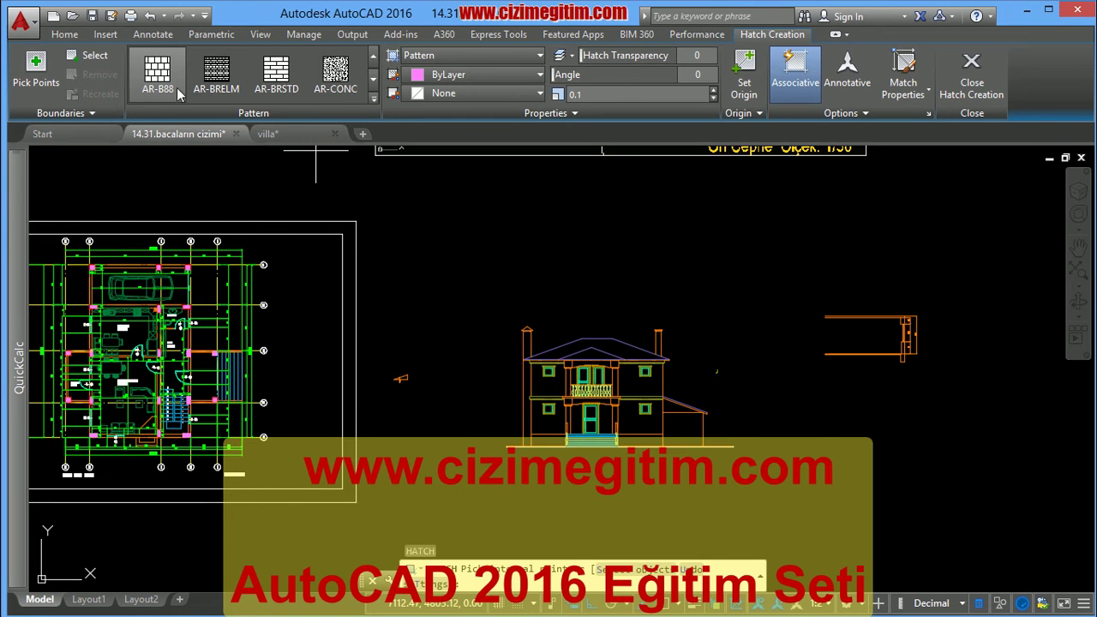
{"action": "left_click", "coordinate": [373, 99]}
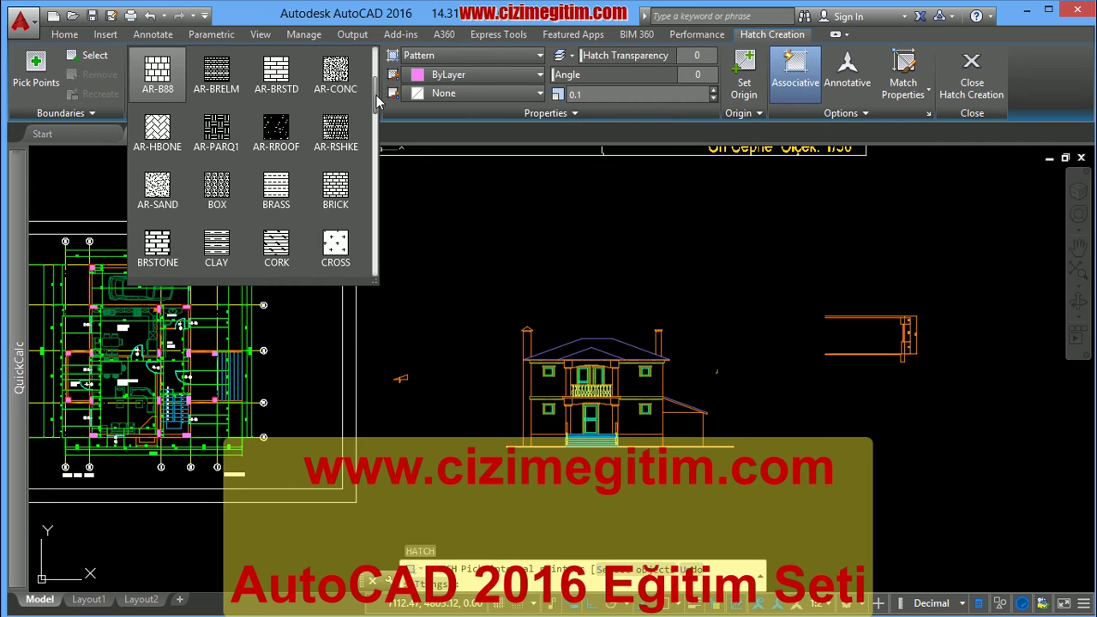
{"action": "scroll", "coordinate": [624, 347], "scroll_direction": "up", "scroll_amount": 5}
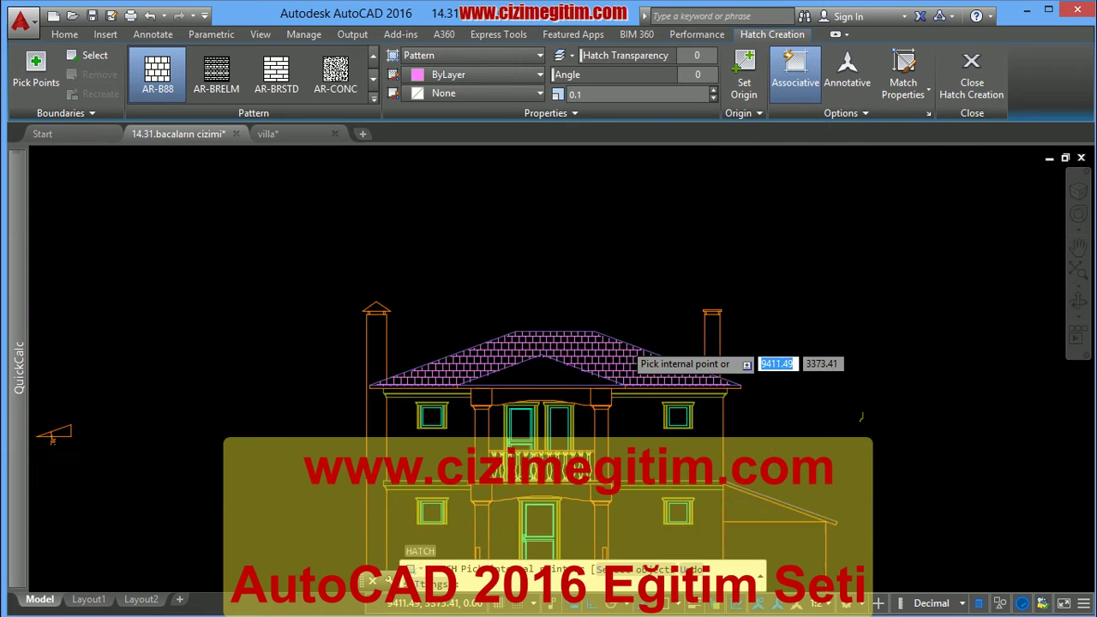
{"action": "scroll", "coordinate": [634, 358], "scroll_direction": "up", "scroll_amount": 2}
{"action": "left_click", "coordinate": [572, 358]}
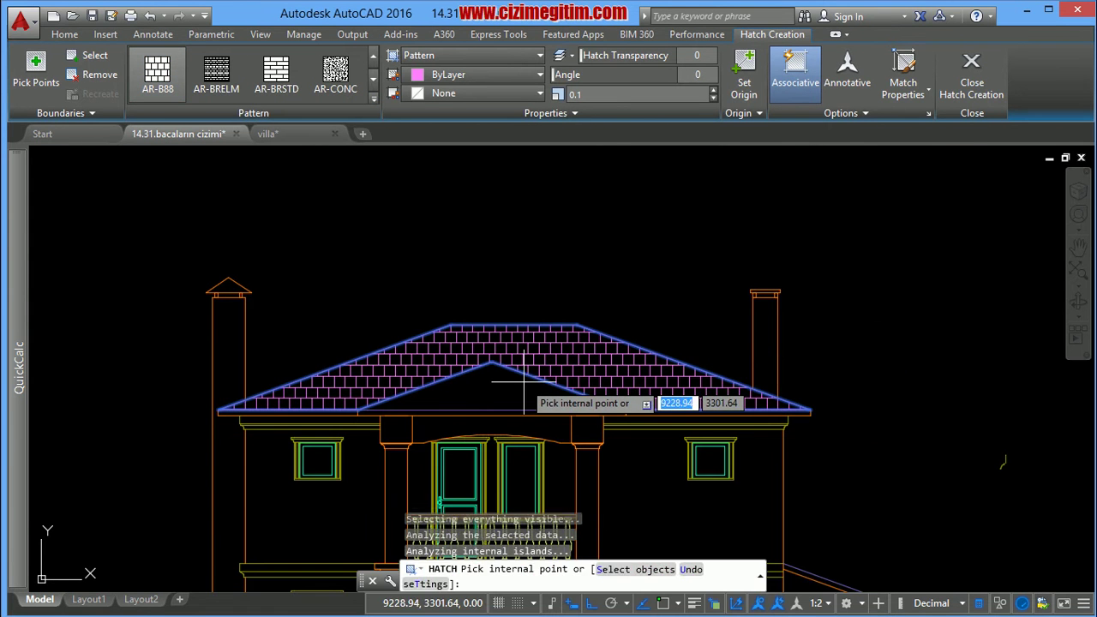
{"action": "key", "text": "Return"}
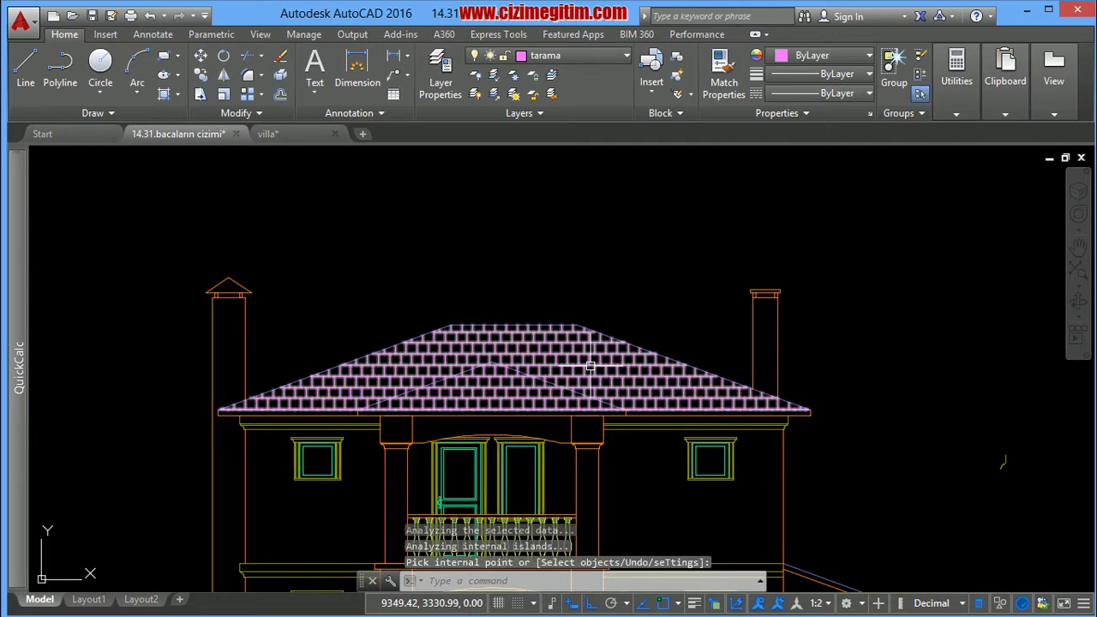
{"action": "scroll", "coordinate": [587, 343], "scroll_direction": "down", "scroll_amount": 4}
{"action": "scroll", "coordinate": [599, 257], "scroll_direction": "down", "scroll_amount": 2}
{"action": "scroll", "coordinate": [599, 274], "scroll_direction": "up", "scroll_amount": 3}
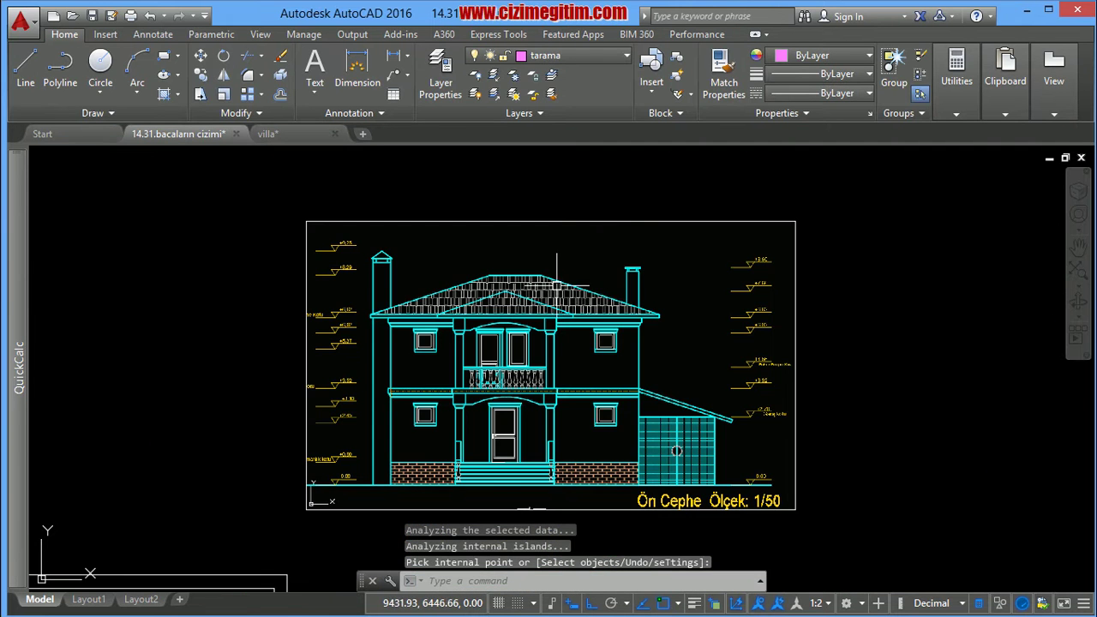
{"action": "scroll", "coordinate": [557, 284], "scroll_direction": "up", "scroll_amount": 3}
{"action": "scroll", "coordinate": [548, 292], "scroll_direction": "down", "scroll_amount": 5}
{"action": "middle_click_drag", "start_coordinate": [484, 518], "coordinate": [487, 304]}
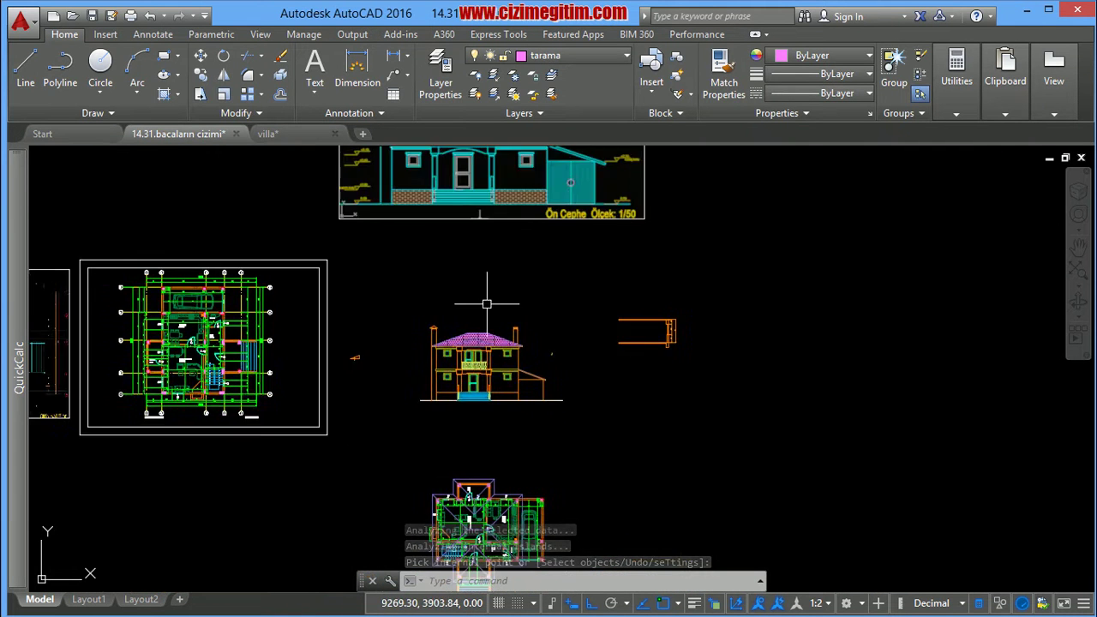
{"action": "scroll", "coordinate": [487, 303], "scroll_direction": "up", "scroll_amount": 5}
- Switch the roof hatch to the AR-RSHKE shingle pattern and set its scale to 0.09
{"action": "left_click", "coordinate": [480, 404]}
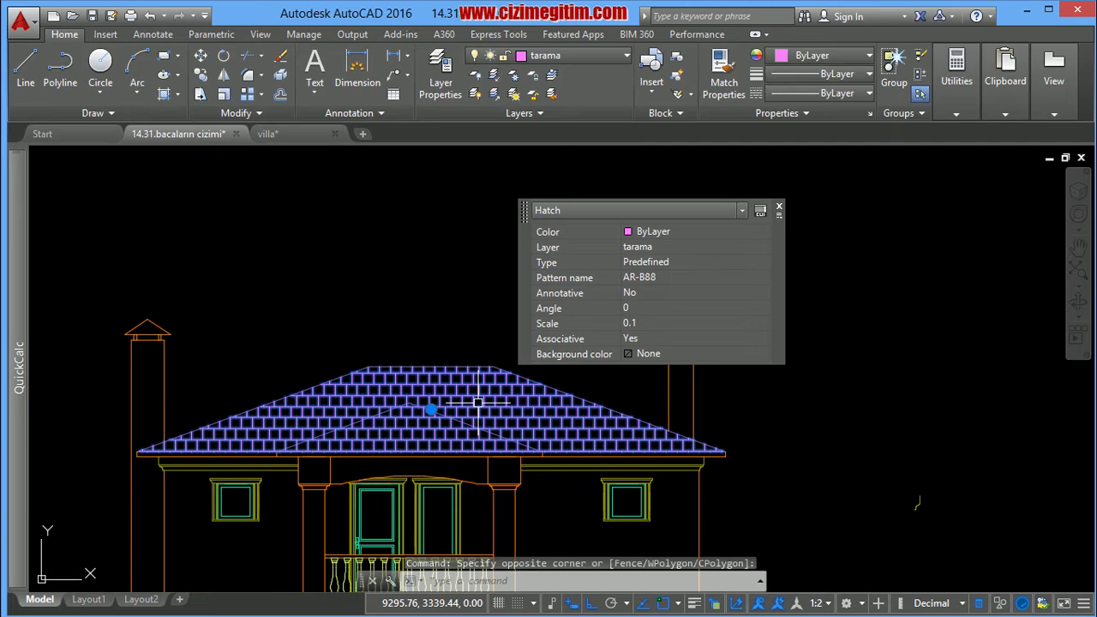
{"action": "left_click", "coordinate": [477, 403]}
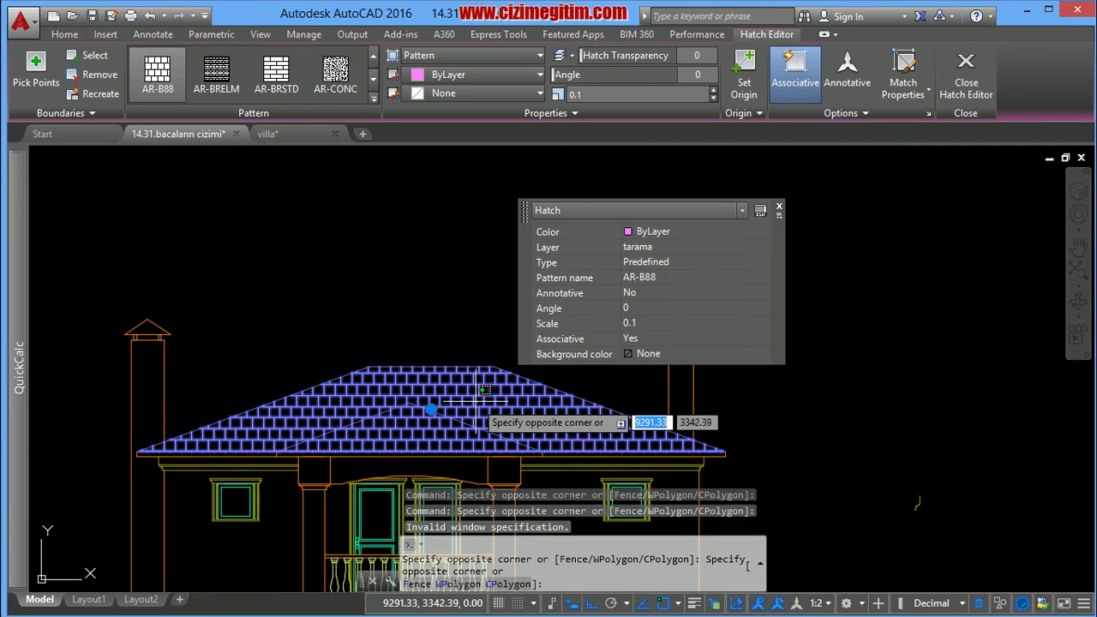
{"action": "left_click", "coordinate": [372, 99]}
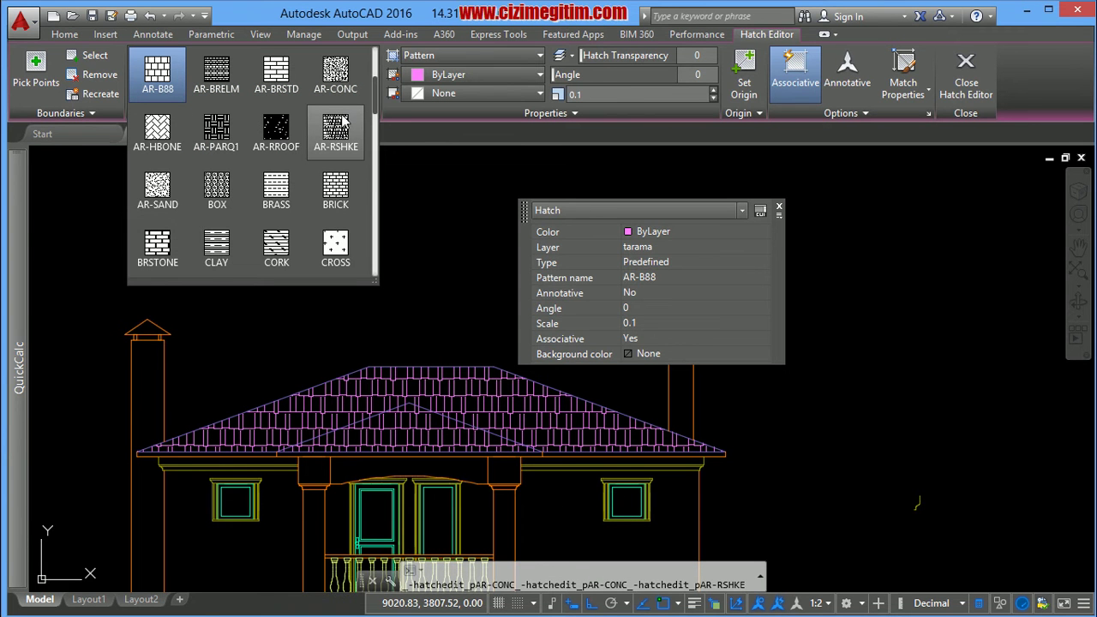
{"action": "left_click", "coordinate": [343, 123]}
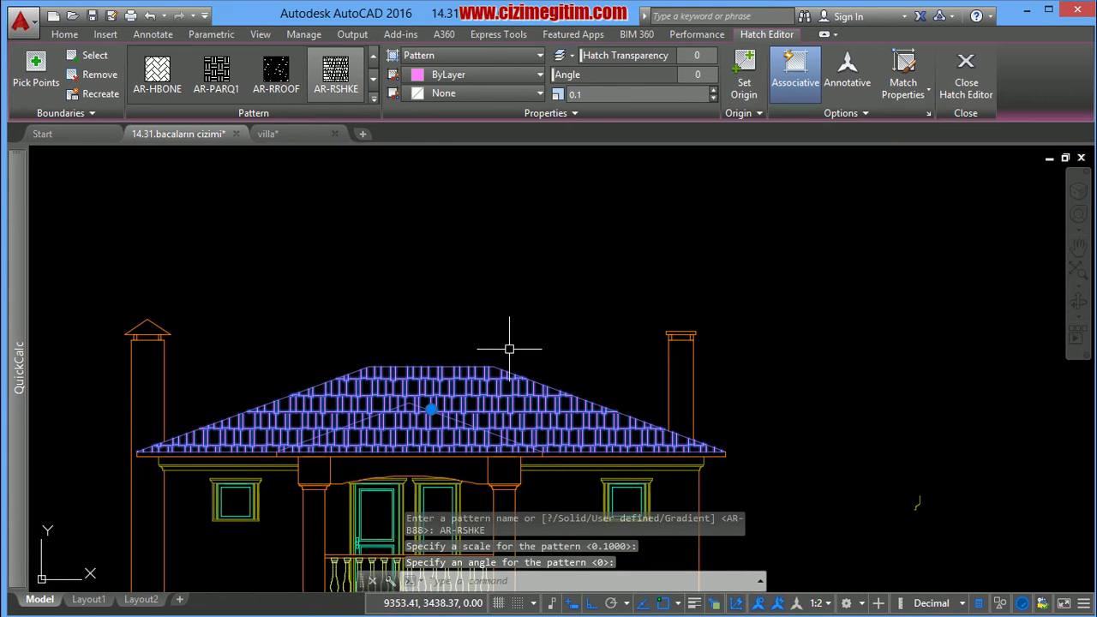
{"action": "scroll", "coordinate": [509, 348], "scroll_direction": "up", "scroll_amount": 4}
{"action": "scroll", "coordinate": [574, 288], "scroll_direction": "down", "scroll_amount": 2}
{"action": "scroll", "coordinate": [571, 292], "scroll_direction": "down", "scroll_amount": 2}
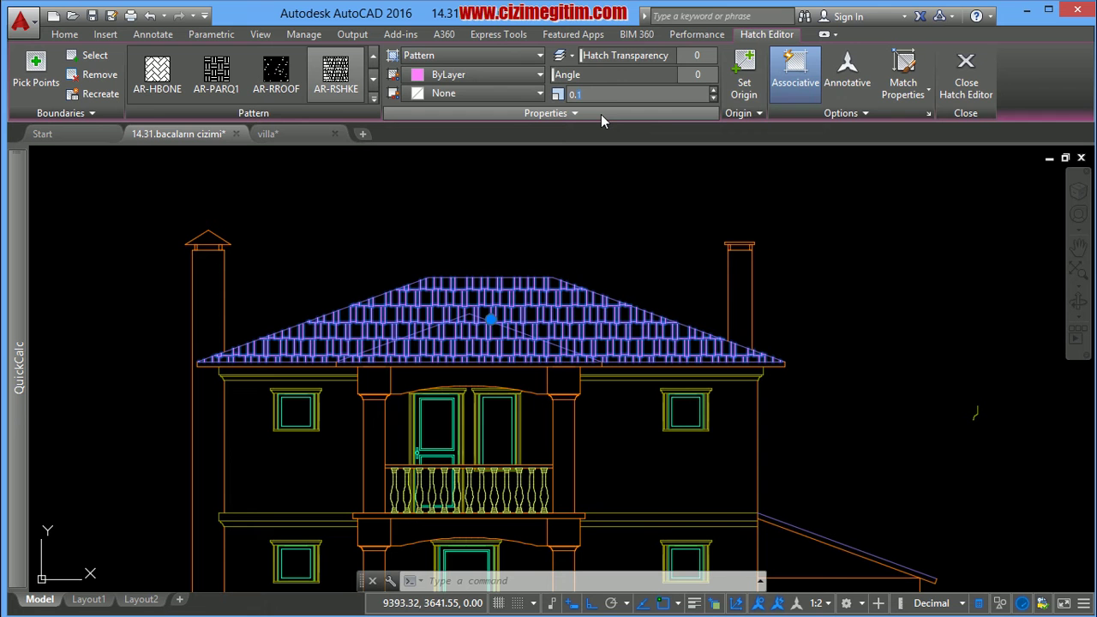
{"action": "type", "text": "0.05"}
{"action": "type", "text": "0.09"}
{"action": "key", "text": "Return"}
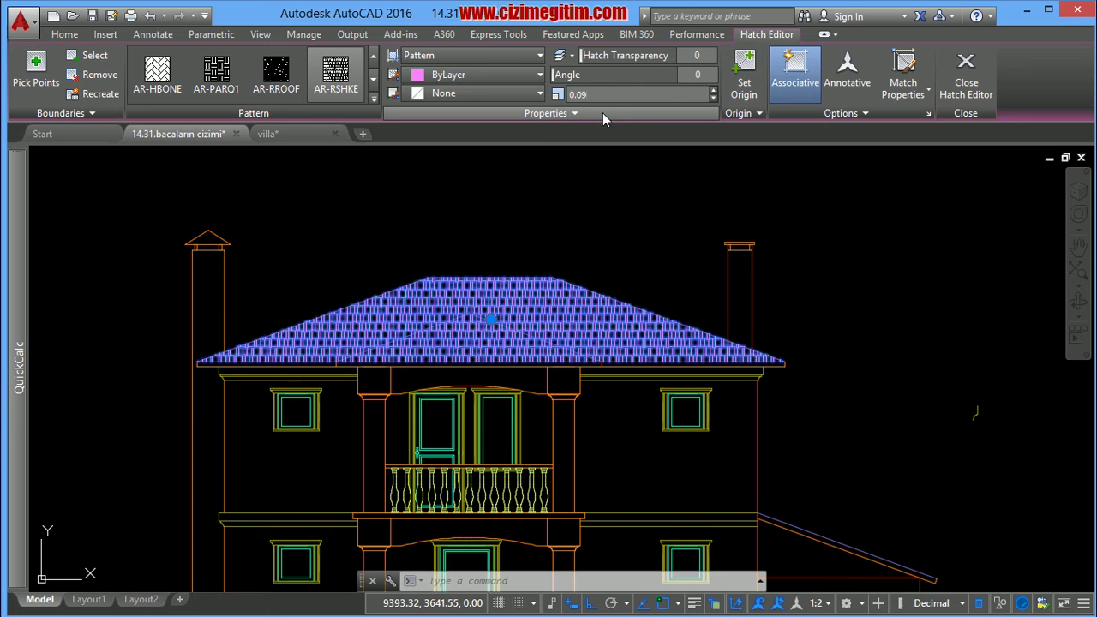
{"action": "key", "text": "Return"}
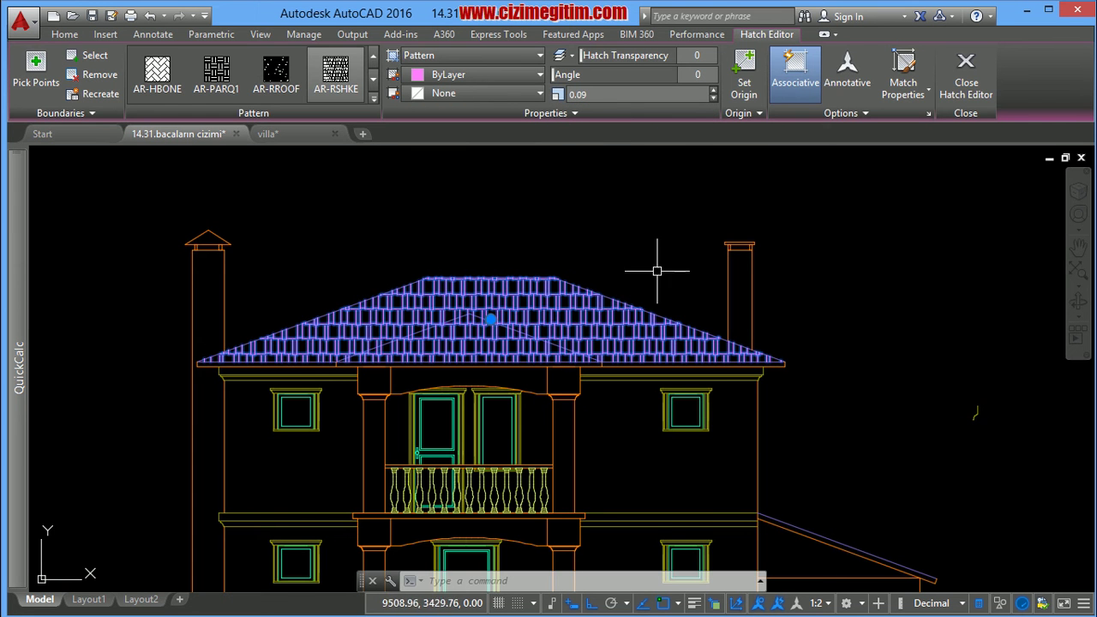
{"action": "key", "text": "Escape"}
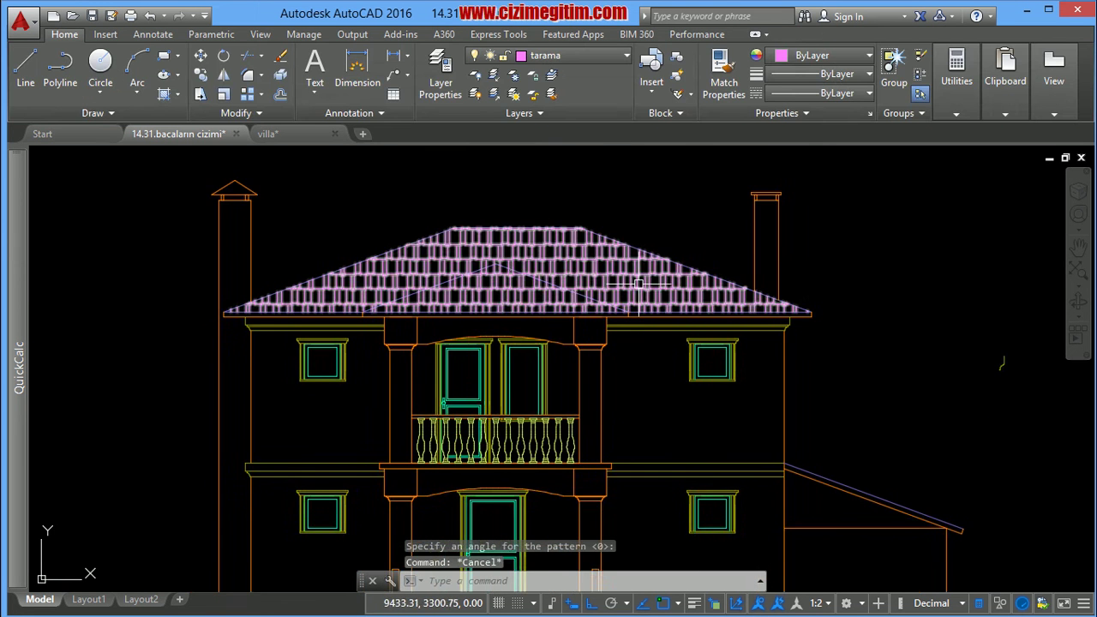
- Zoom out and back in to frame the house elevation with its shingled roof
{"action": "scroll", "coordinate": [591, 420], "scroll_direction": "up", "scroll_amount": 2}
{"action": "scroll", "coordinate": [480, 215], "scroll_direction": "down", "scroll_amount": 3}
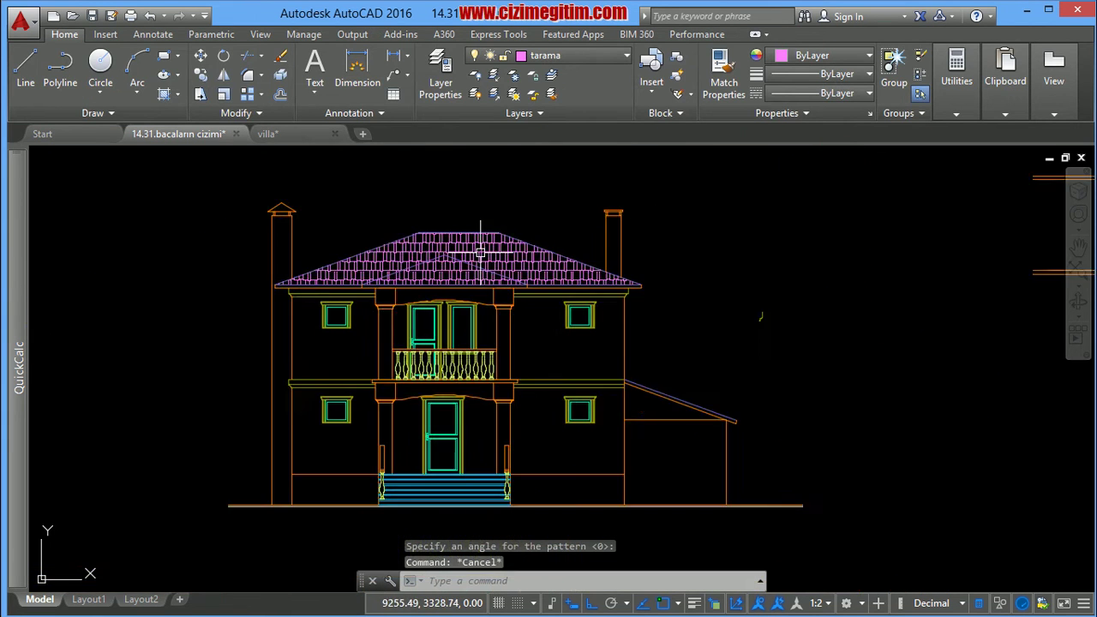
{"action": "scroll", "coordinate": [497, 257], "scroll_direction": "down", "scroll_amount": 2}
{"action": "scroll", "coordinate": [523, 297], "scroll_direction": "up", "scroll_amount": 3}
{"action": "scroll", "coordinate": [549, 326], "scroll_direction": "down", "scroll_amount": 1}
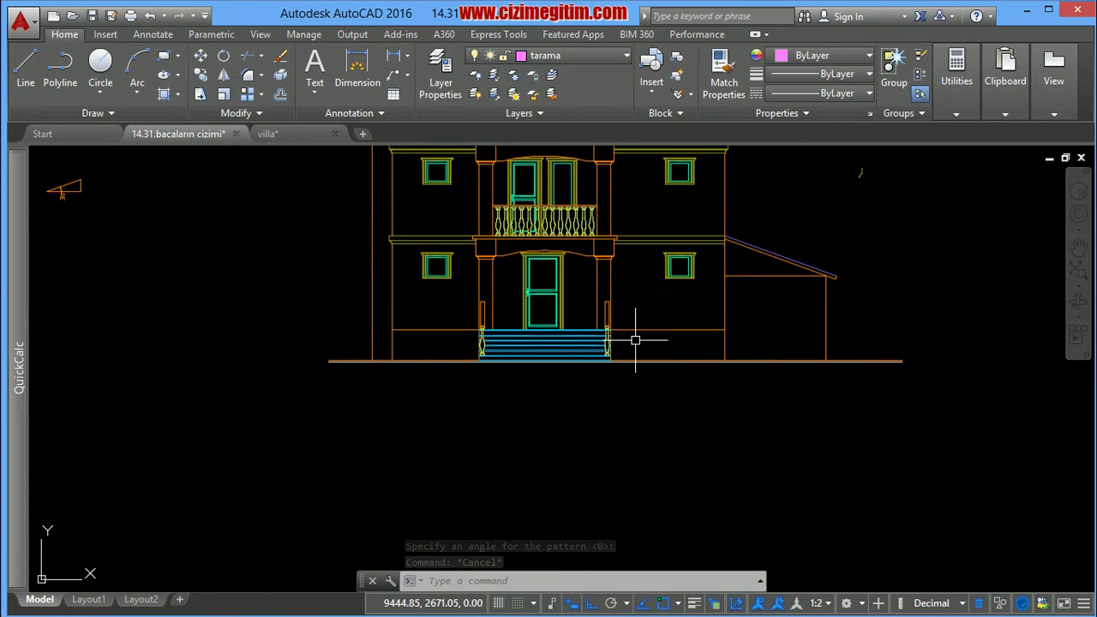
{"action": "scroll", "coordinate": [487, 425], "scroll_direction": "down", "scroll_amount": 4}
{"action": "scroll", "coordinate": [480, 250], "scroll_direction": "up", "scroll_amount": 2}
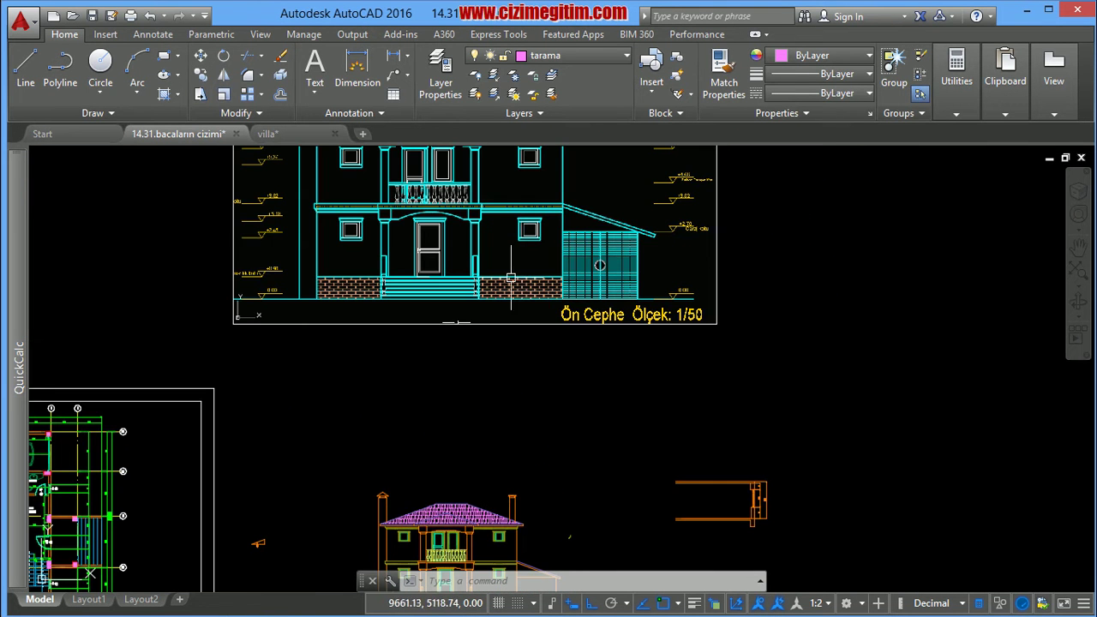
{"action": "scroll", "coordinate": [515, 251], "scroll_direction": "down", "scroll_amount": 1}
{"action": "scroll", "coordinate": [511, 338], "scroll_direction": "up", "scroll_amount": 1}
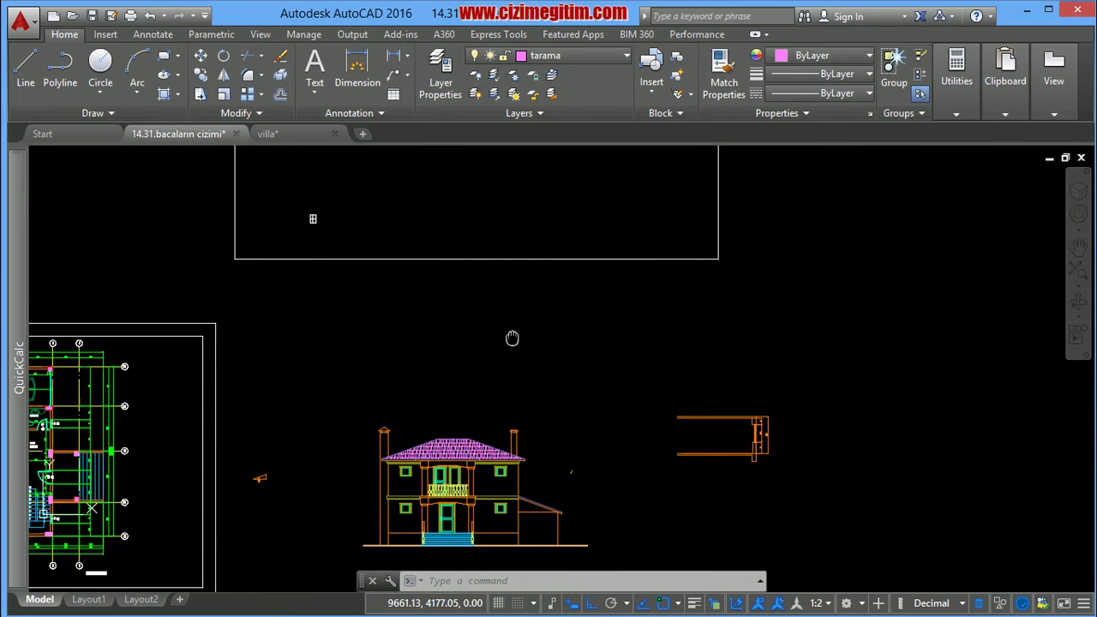
{"action": "scroll", "coordinate": [554, 367], "scroll_direction": "down", "scroll_amount": 1}
{"action": "scroll", "coordinate": [546, 405], "scroll_direction": "up", "scroll_amount": 1}
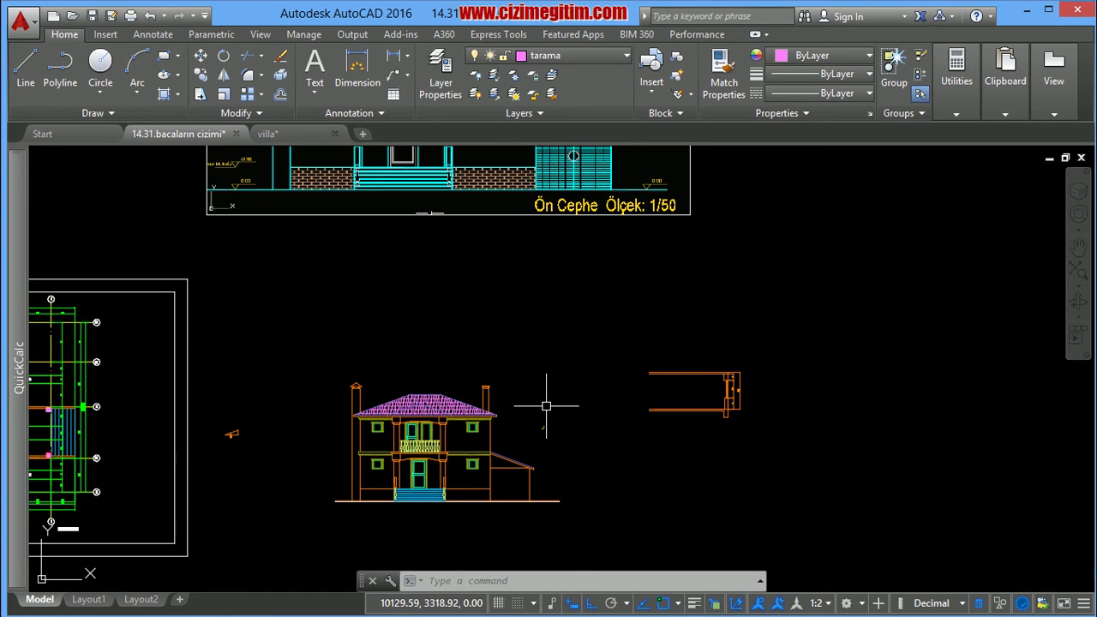
{"action": "scroll", "coordinate": [546, 406], "scroll_direction": "up", "scroll_amount": 2}
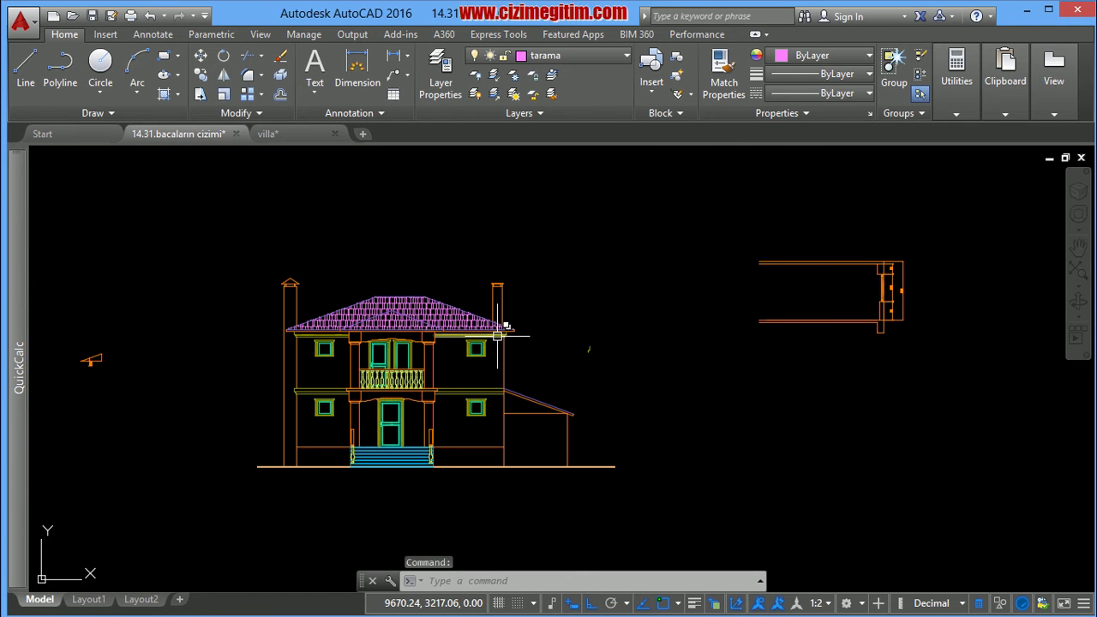
- Start HATCH with BRSTONE and fill the base walls left and right of the stairs
{"action": "type", "text": "H"}
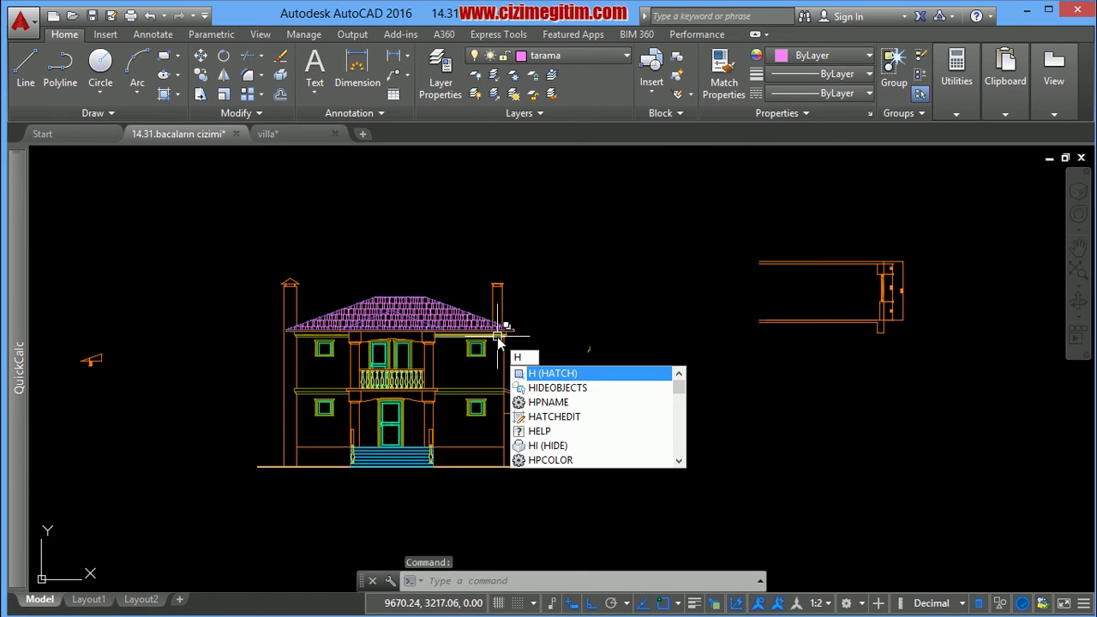
{"action": "key", "text": "Return"}
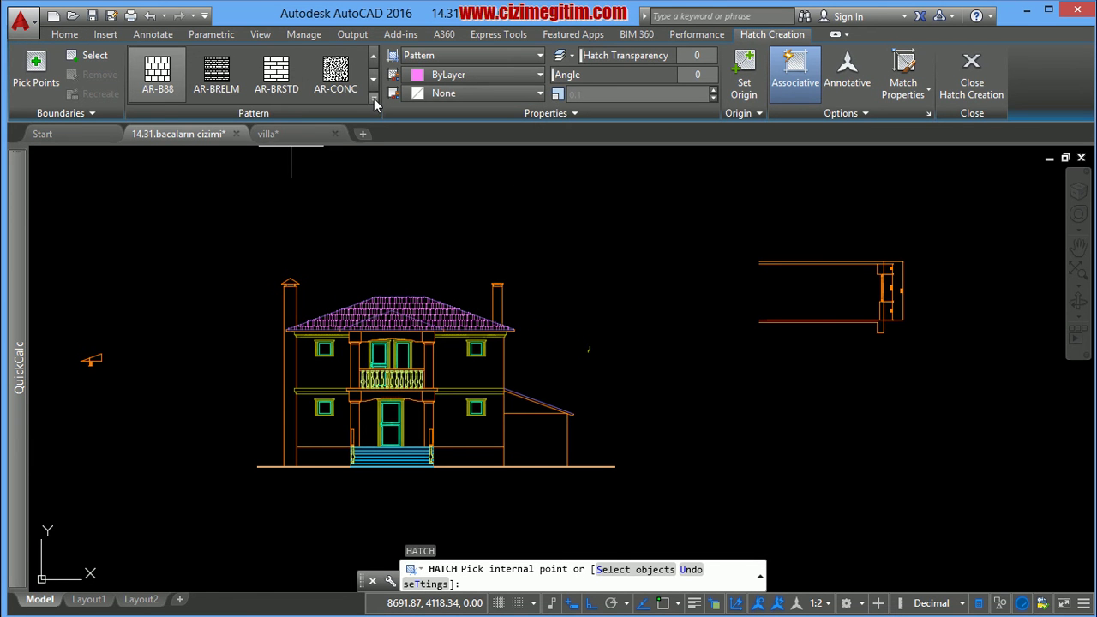
{"action": "left_click", "coordinate": [371, 102]}
{"action": "left_click_drag", "start_coordinate": [375, 100], "coordinate": [373, 111]}
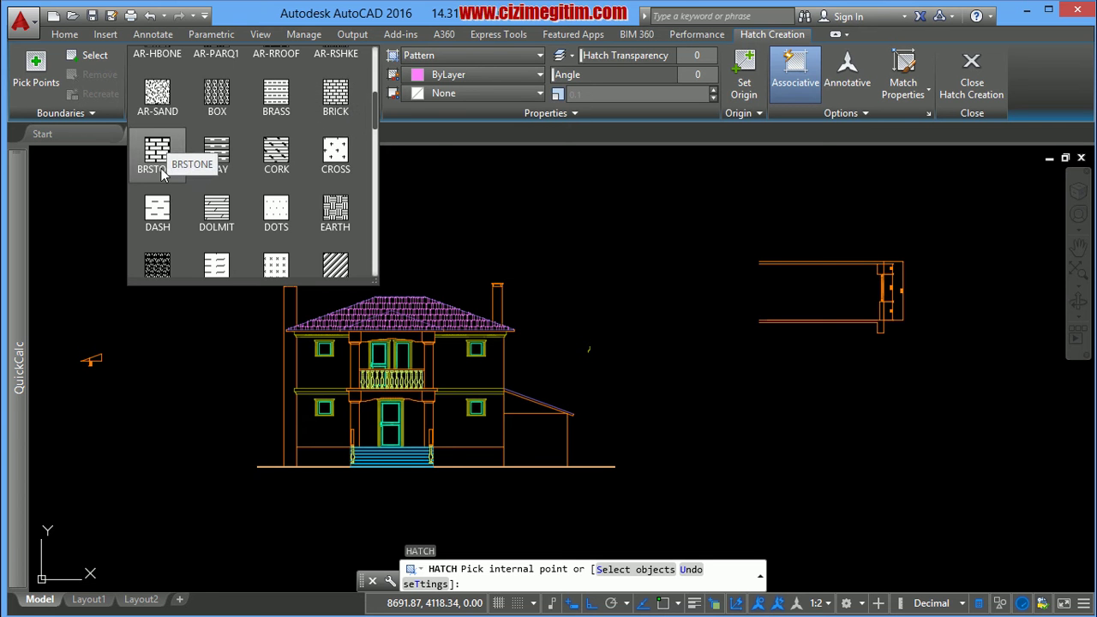
{"action": "left_click", "coordinate": [162, 160]}
{"action": "middle_click_drag", "start_coordinate": [595, 421], "coordinate": [684, 413]}
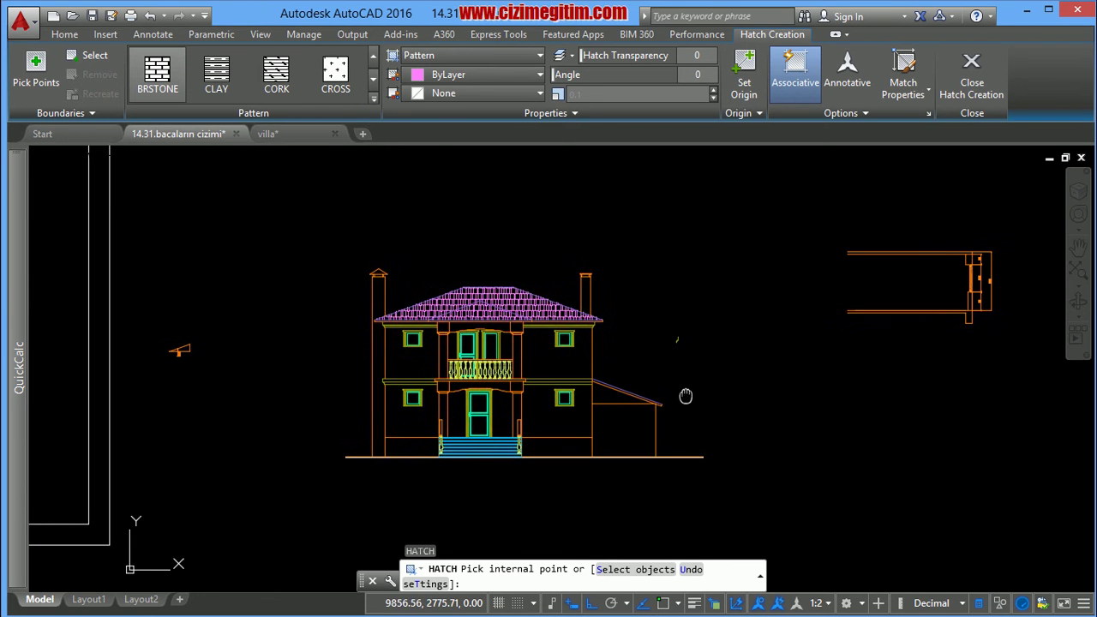
{"action": "scroll", "coordinate": [515, 446], "scroll_direction": "up", "scroll_amount": 3}
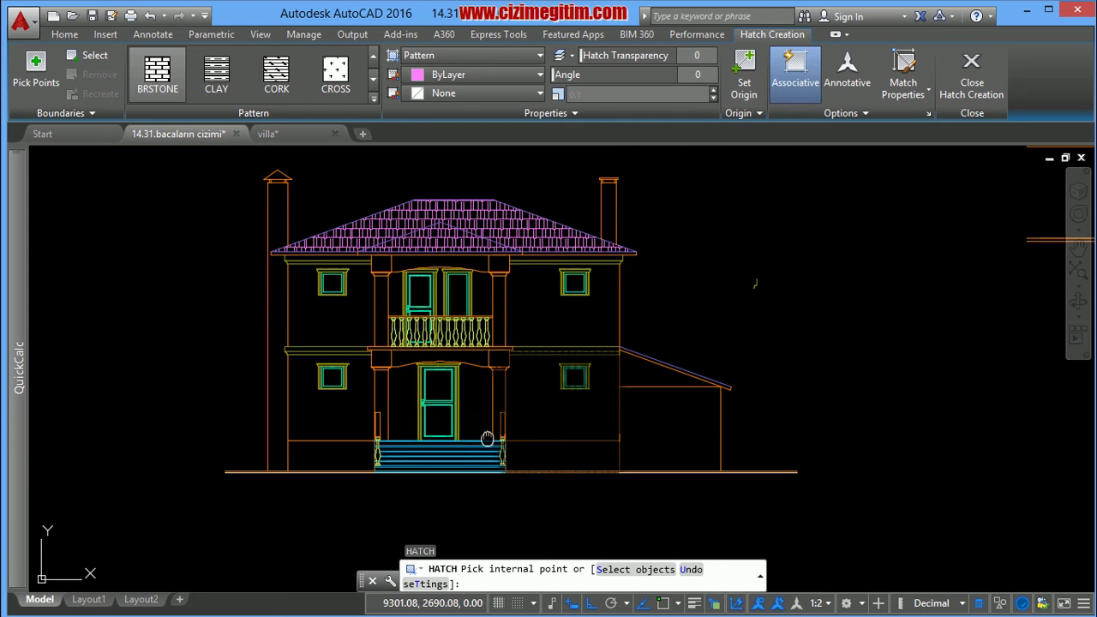
{"action": "scroll", "coordinate": [544, 406], "scroll_direction": "down", "scroll_amount": 1}
{"action": "scroll", "coordinate": [543, 428], "scroll_direction": "up", "scroll_amount": 2}
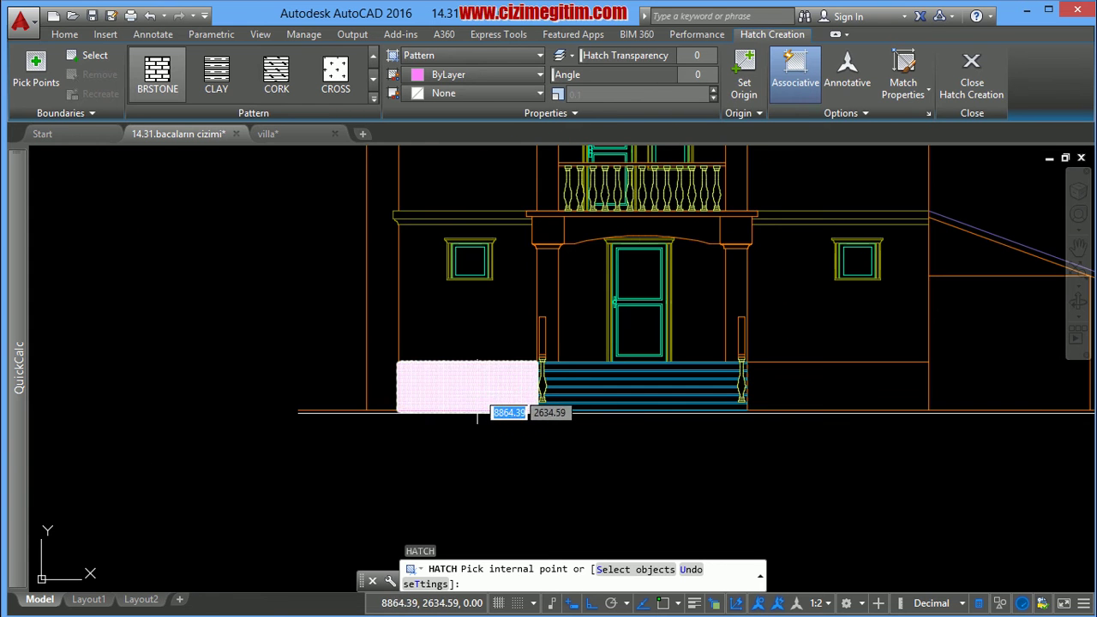
{"action": "left_click", "coordinate": [474, 390]}
{"action": "left_click", "coordinate": [771, 390]}
{"action": "mouse_move", "coordinate": [724, 416]}
{"action": "middle_mouse_down"}
{"action": "mouse_move", "coordinate": [702, 432]}
{"action": "mouse_move", "coordinate": [434, 447]}
{"action": "middle_mouse_up"}
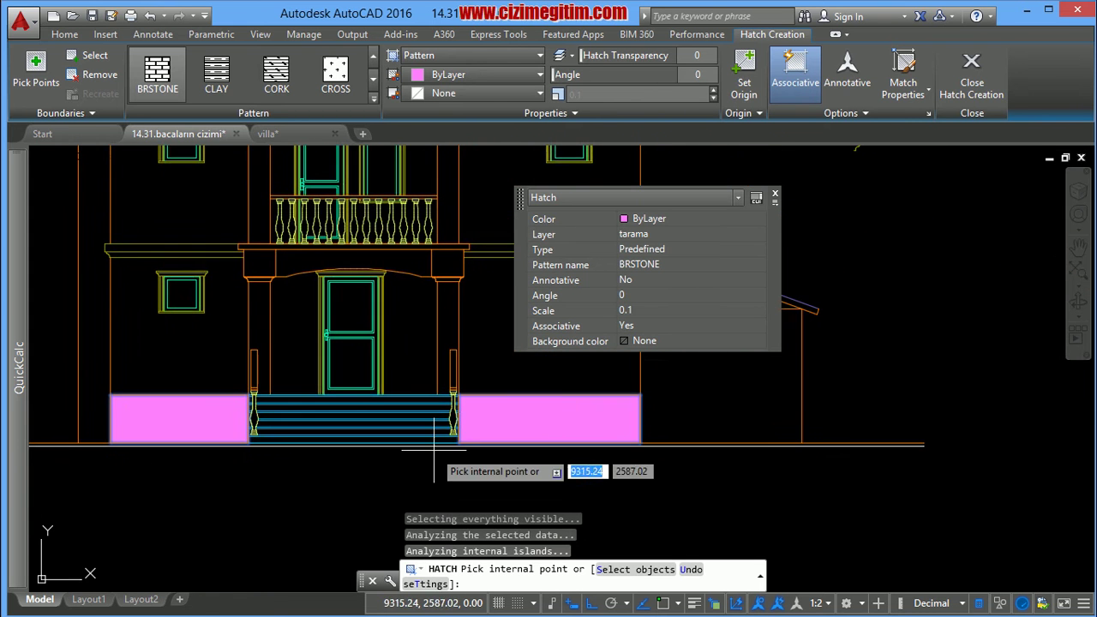
- Set the BRSTONE hatch scale to 1
{"action": "left_click", "coordinate": [647, 310]}
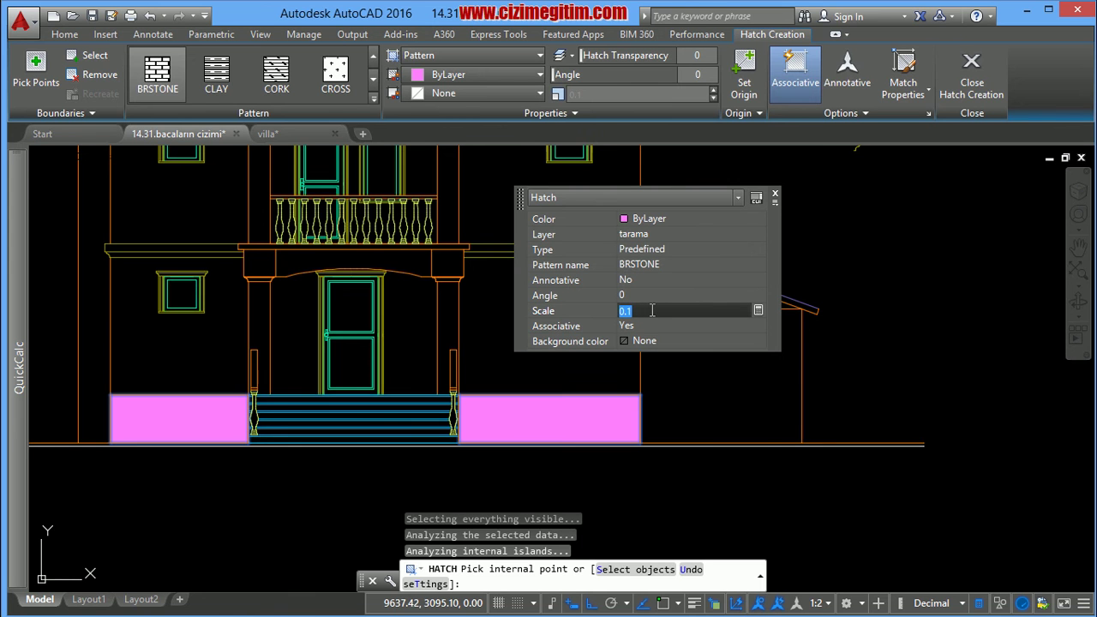
{"action": "type", "text": "1"}
{"action": "key", "text": "Return"}
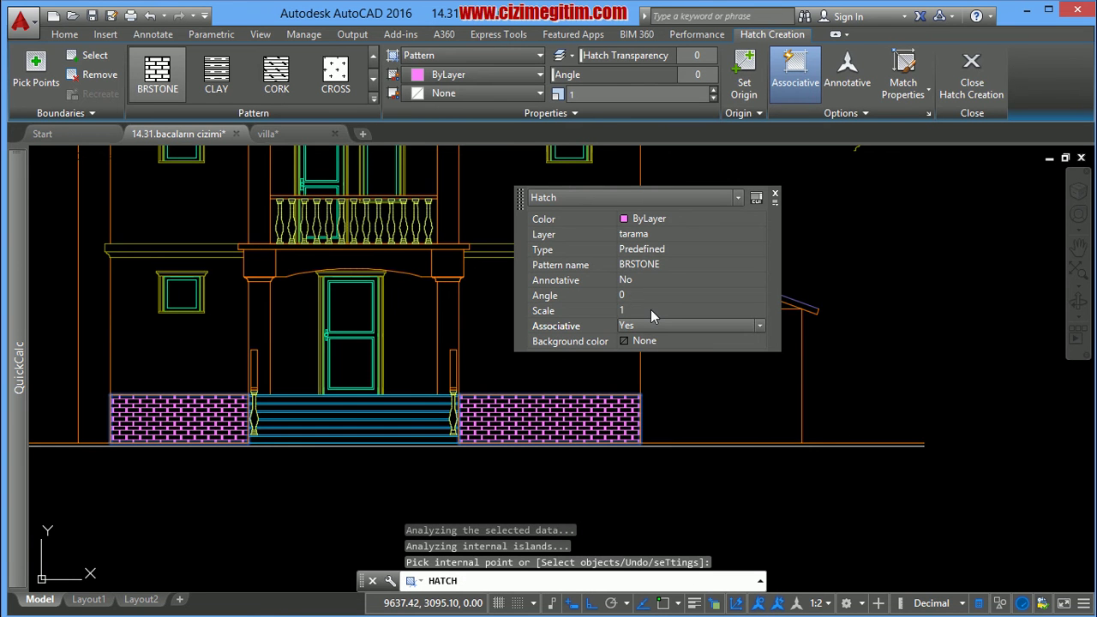
{"action": "left_click", "coordinate": [651, 309]}
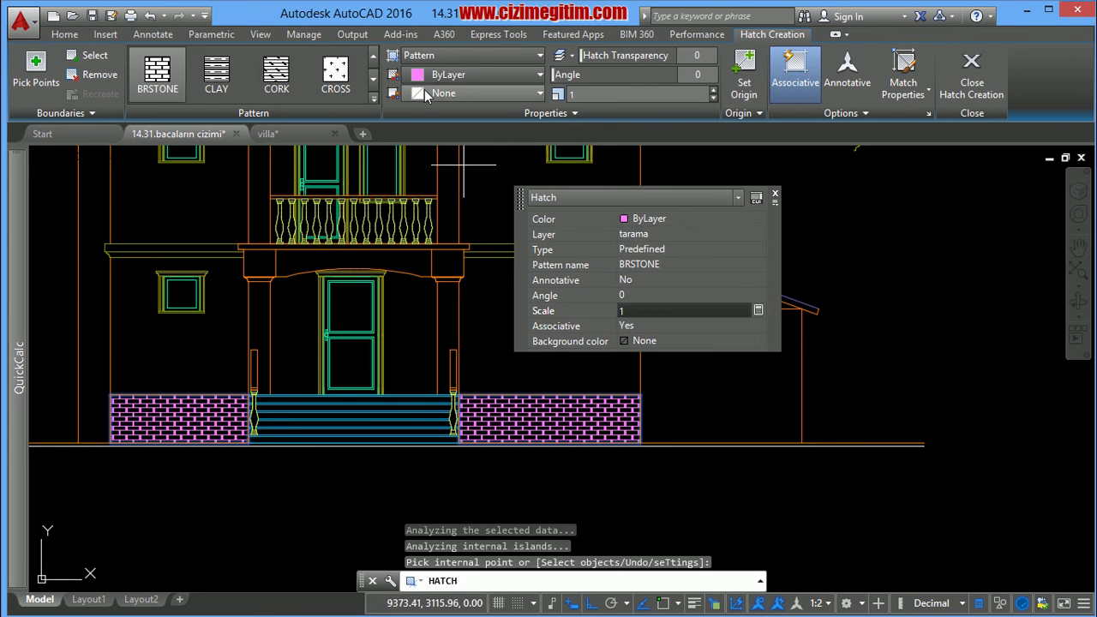
{"action": "middle_click_drag", "start_coordinate": [565, 377], "coordinate": [483, 381]}
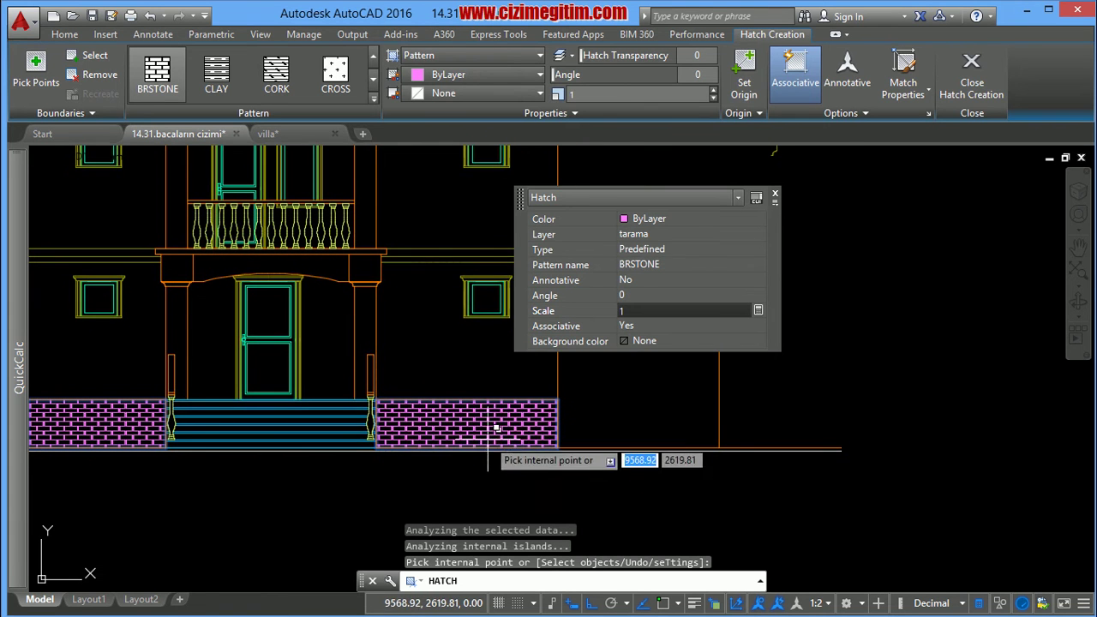
{"action": "left_click", "coordinate": [475, 76]}
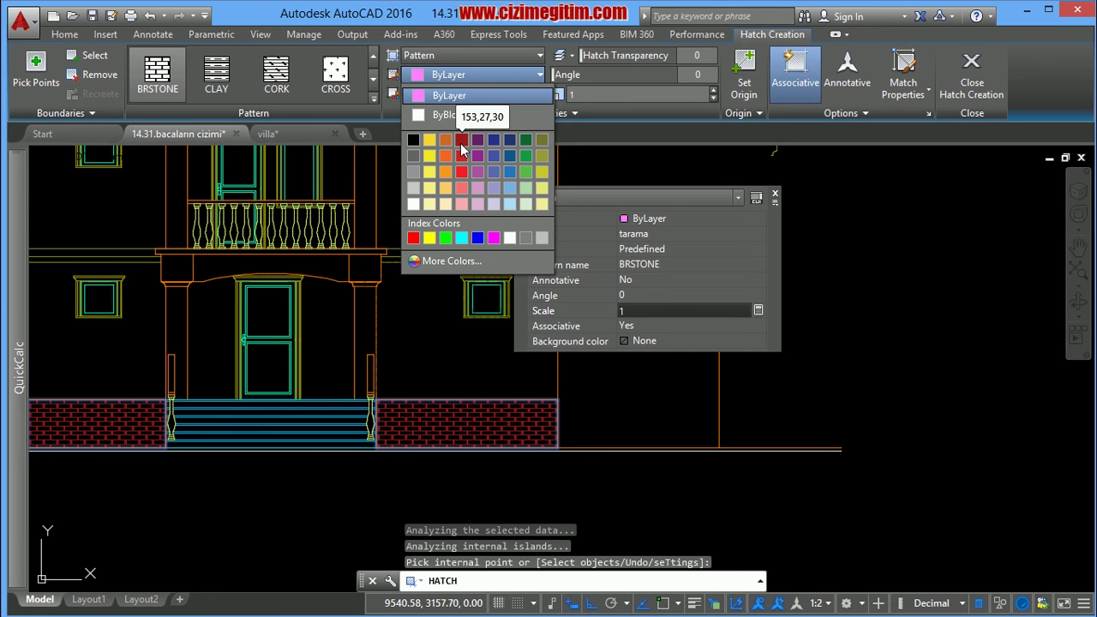
- Colour the brick-stone hatch light red 231,116,118 via a lightened 153,27,30, then end hatching
{"action": "left_click", "coordinate": [461, 144]}
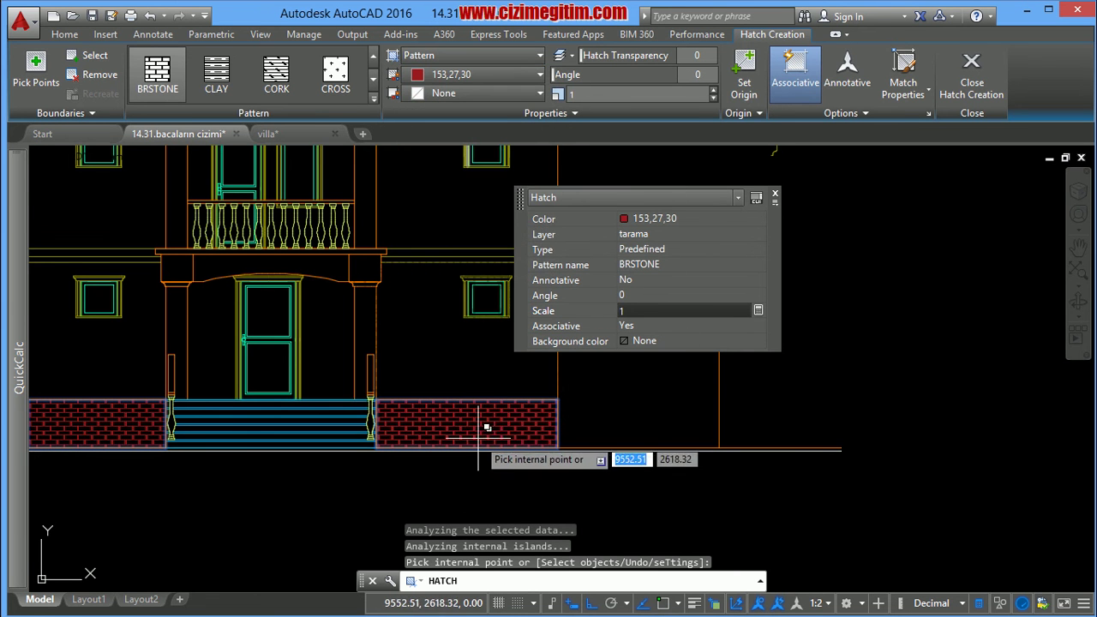
{"action": "right_click", "coordinate": [455, 377]}
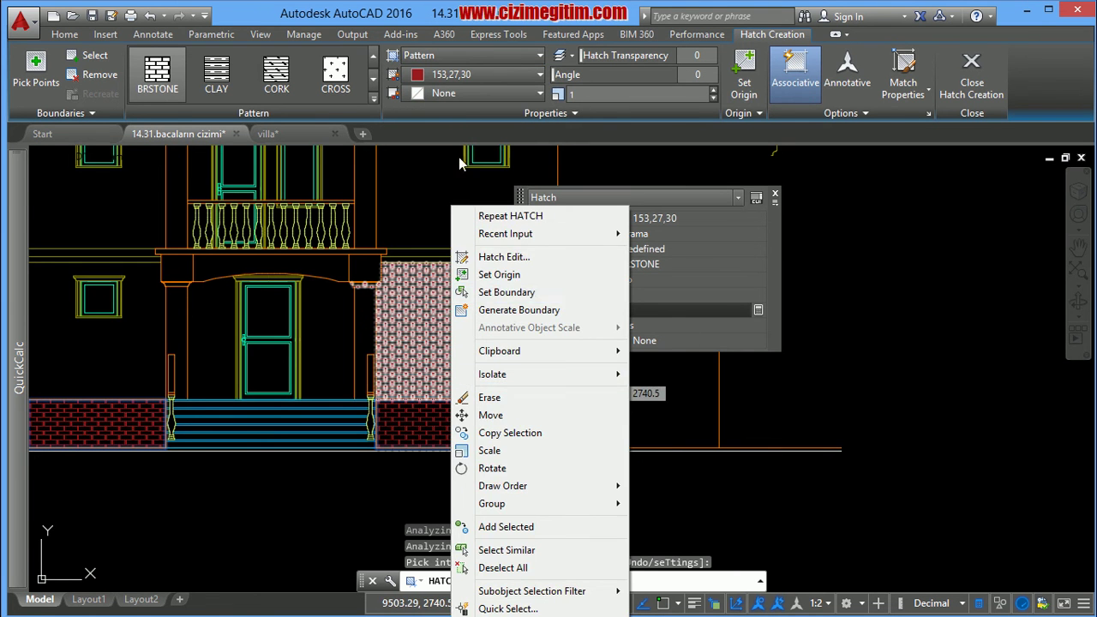
{"action": "key", "text": "Escape"}
{"action": "left_click", "coordinate": [486, 82]}
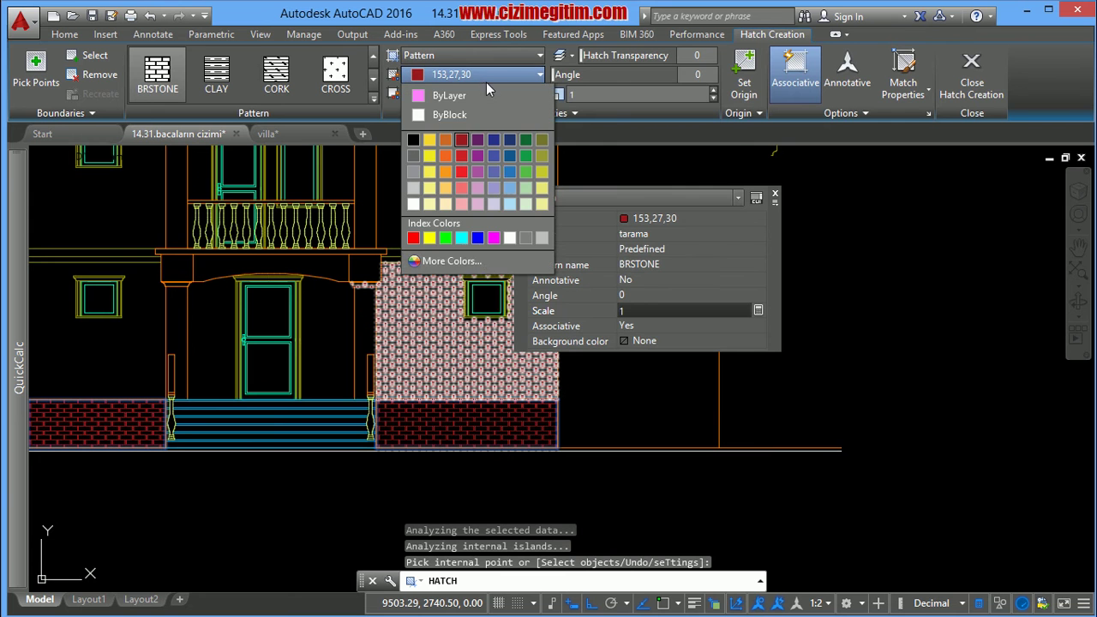
{"action": "left_click", "coordinate": [475, 262]}
{"action": "left_click_drag", "start_coordinate": [683, 374], "coordinate": [683, 336]}
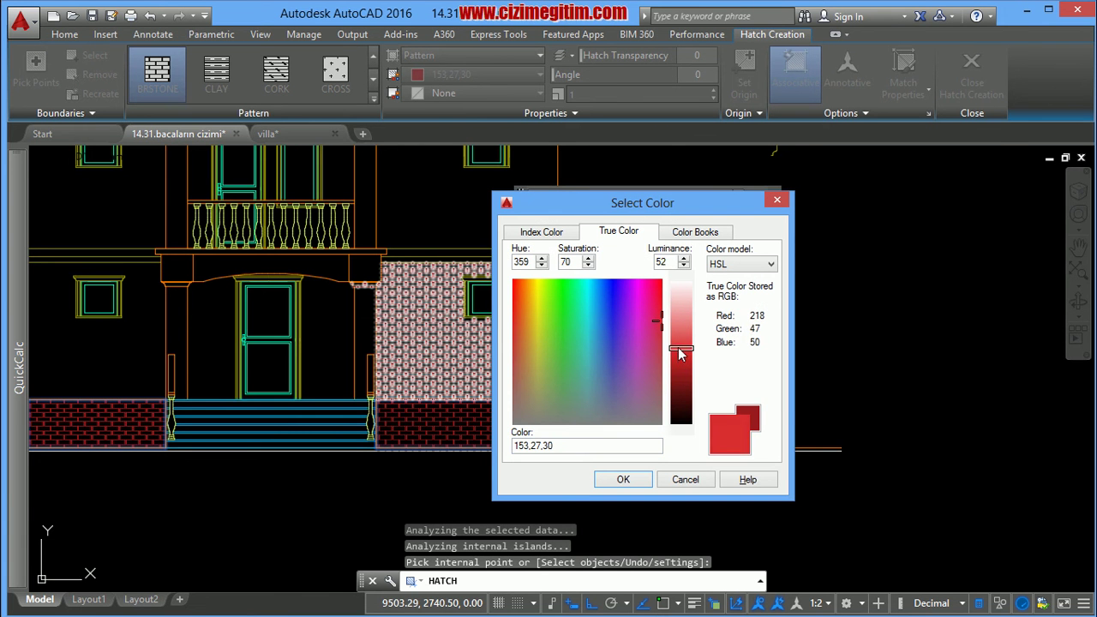
{"action": "left_click", "coordinate": [623, 476]}
{"action": "key", "text": "Escape"}
- Zoom and pan to frame the lower facade and the side garage wall close up
{"action": "scroll", "coordinate": [504, 419], "scroll_direction": "down", "scroll_amount": 5}
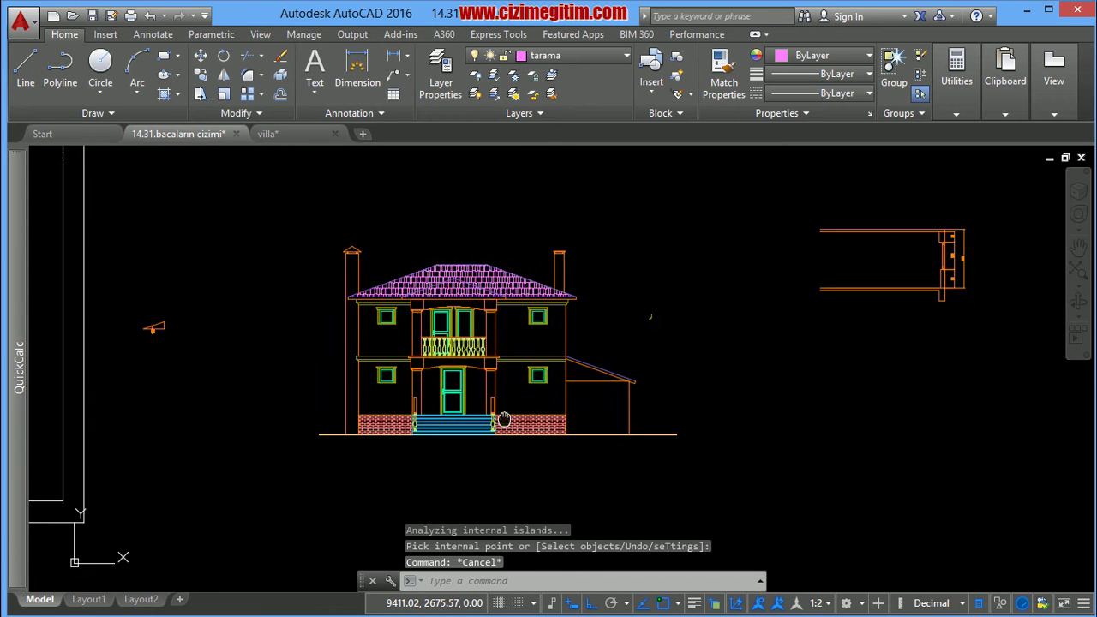
{"action": "scroll", "coordinate": [504, 419], "scroll_direction": "up", "scroll_amount": 4}
{"action": "scroll", "coordinate": [568, 409], "scroll_direction": "up", "scroll_amount": 1}
{"action": "scroll", "coordinate": [734, 431], "scroll_direction": "down", "scroll_amount": 2}
{"action": "scroll", "coordinate": [727, 463], "scroll_direction": "up", "scroll_amount": 1}
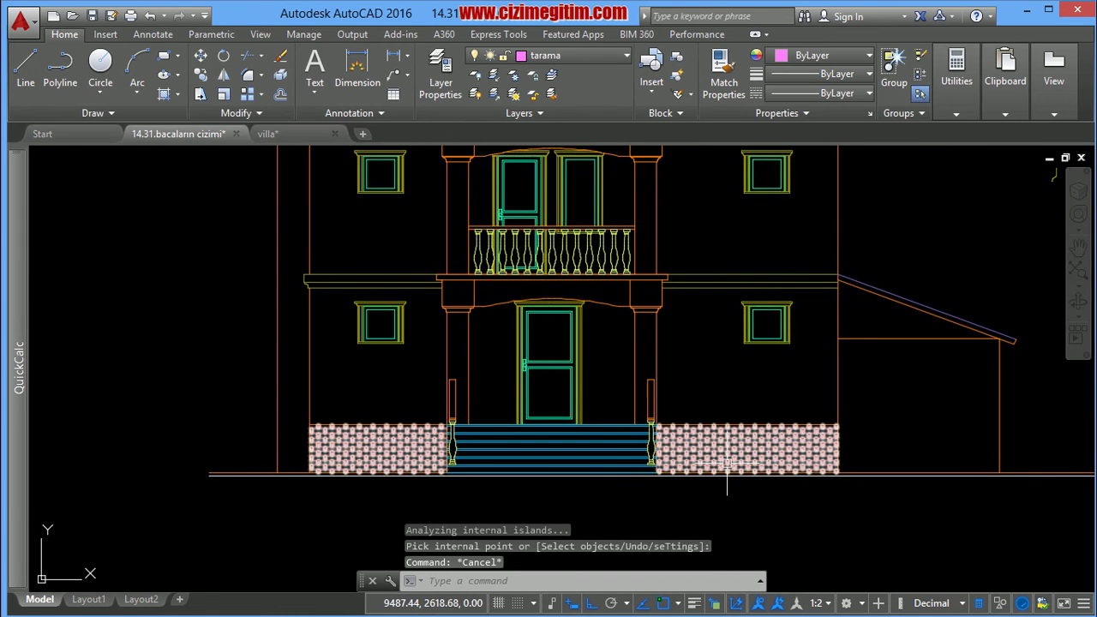
{"action": "scroll", "coordinate": [686, 405], "scroll_direction": "down", "scroll_amount": 2}
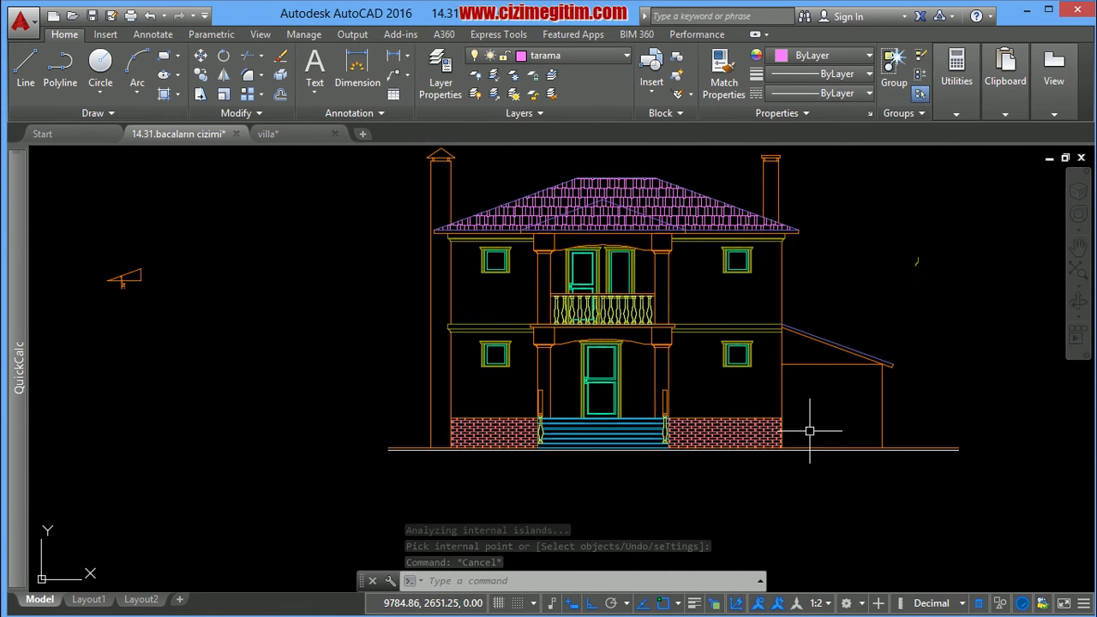
{"action": "mouse_move", "coordinate": [809, 431]}
{"action": "middle_mouse_down"}
{"action": "mouse_move", "coordinate": [703, 411]}
{"action": "mouse_move", "coordinate": [746, 379]}
{"action": "mouse_move", "coordinate": [648, 366]}
{"action": "mouse_move", "coordinate": [673, 373]}
{"action": "middle_mouse_up"}
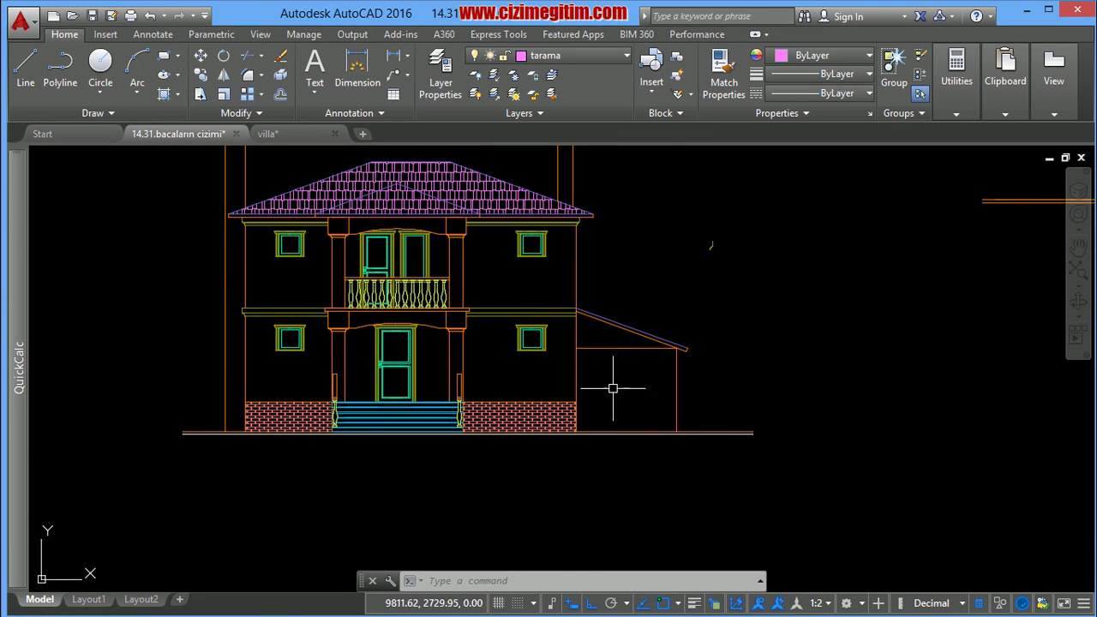
{"action": "scroll", "coordinate": [629, 395], "scroll_direction": "up", "scroll_amount": 2}
{"action": "middle_click_drag", "start_coordinate": [610, 374], "coordinate": [625, 382]}
{"action": "type", "text": "H"}
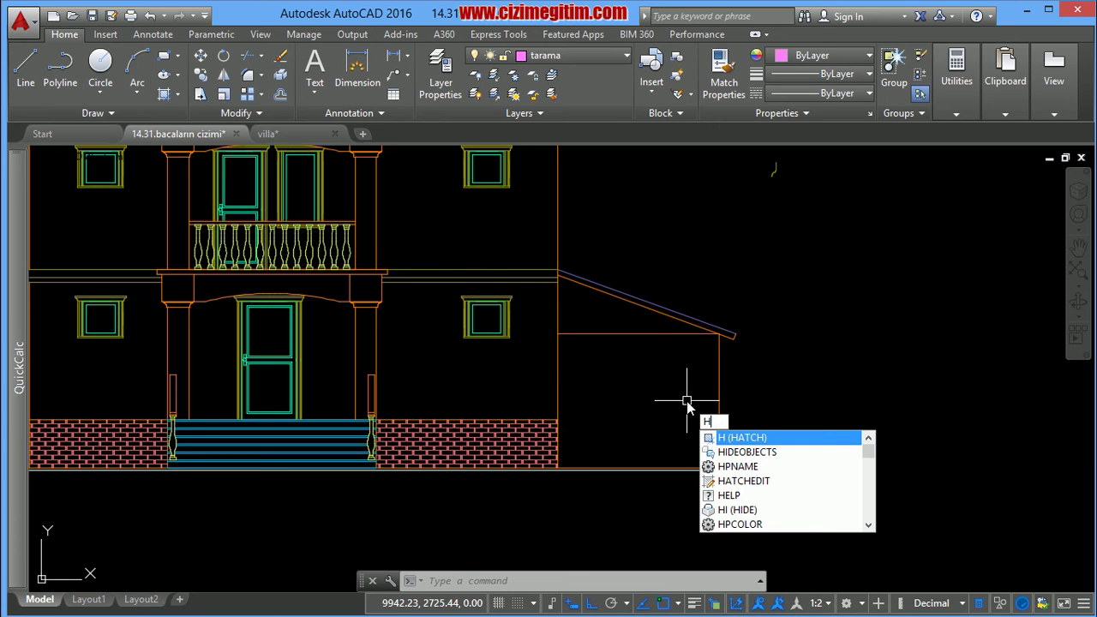
- Hatch the side garage wall with the USER-defined line pattern in light red
{"action": "key", "text": "Return"}
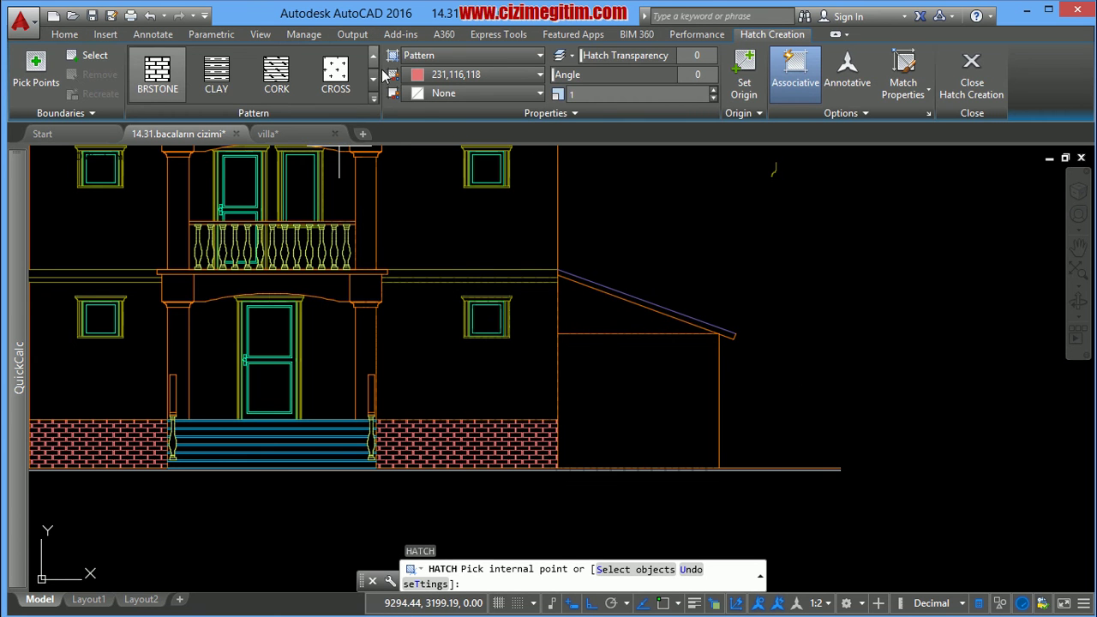
{"action": "left_click", "coordinate": [374, 82]}
{"action": "left_click", "coordinate": [375, 61]}
{"action": "left_click", "coordinate": [375, 61]}
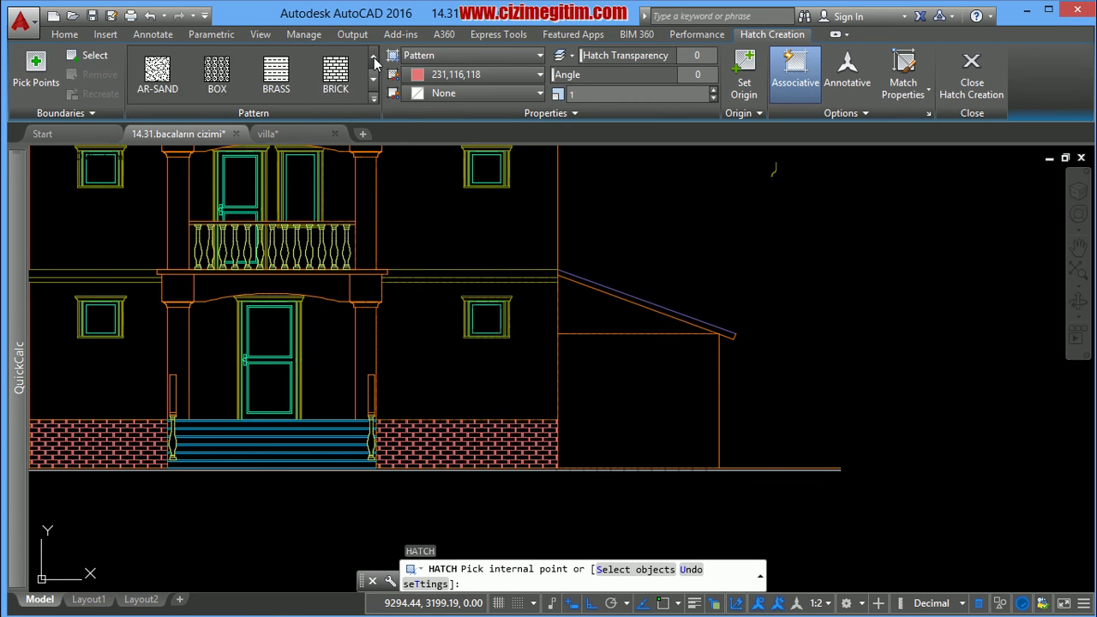
{"action": "left_click", "coordinate": [375, 61]}
{"action": "left_click", "coordinate": [375, 62]}
{"action": "left_click", "coordinate": [375, 61]}
{"action": "left_click", "coordinate": [374, 61]}
{"action": "left_click", "coordinate": [375, 62]}
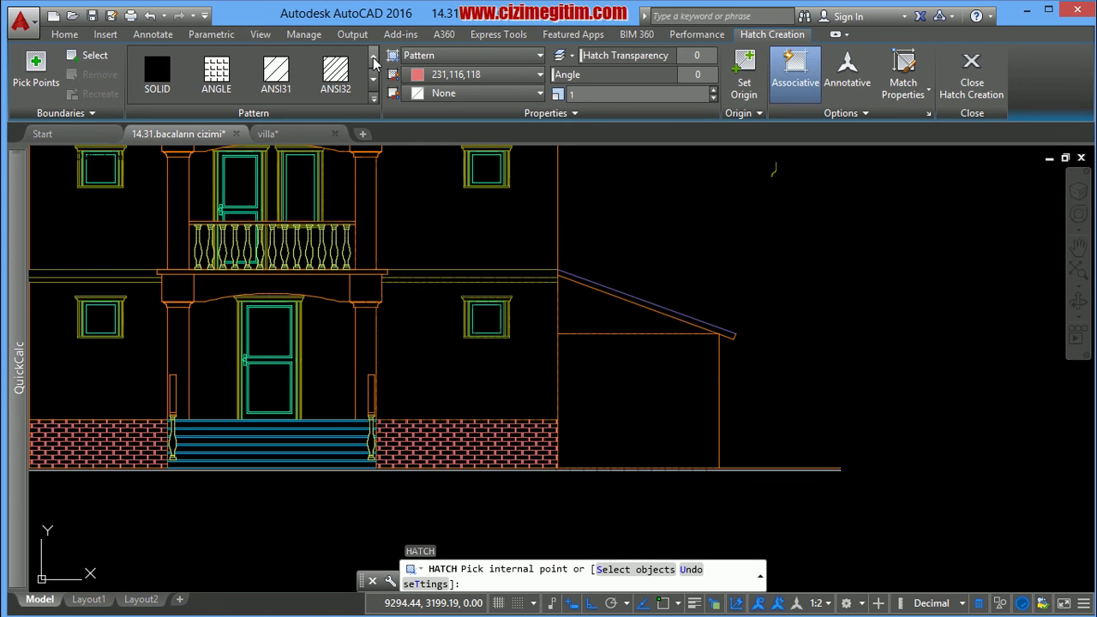
{"action": "left_click", "coordinate": [374, 101]}
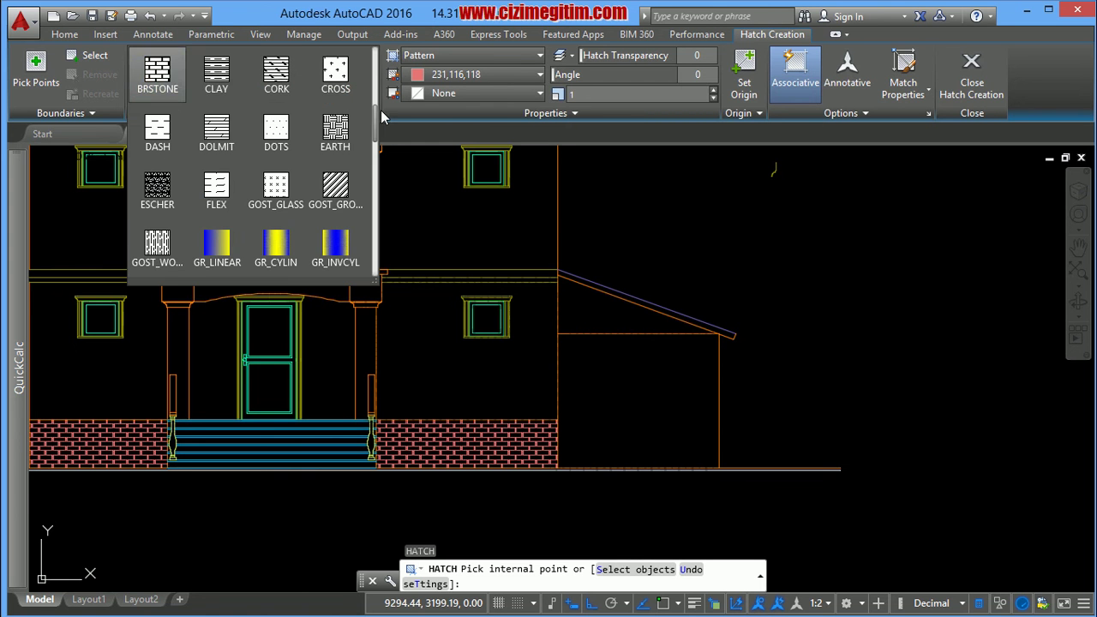
{"action": "scroll", "coordinate": [367, 154], "scroll_direction": "down", "scroll_amount": 3}
{"action": "scroll", "coordinate": [363, 165], "scroll_direction": "down", "scroll_amount": 3}
{"action": "scroll", "coordinate": [363, 165], "scroll_direction": "down", "scroll_amount": 1}
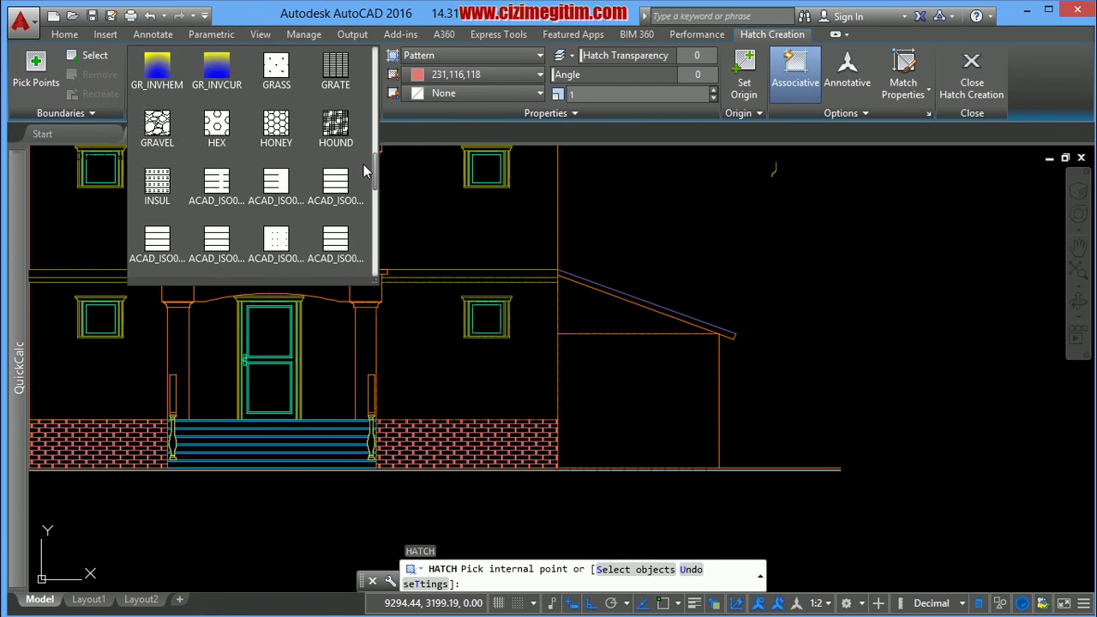
{"action": "scroll", "coordinate": [363, 171], "scroll_direction": "down", "scroll_amount": 1}
{"action": "scroll", "coordinate": [362, 177], "scroll_direction": "down", "scroll_amount": 1}
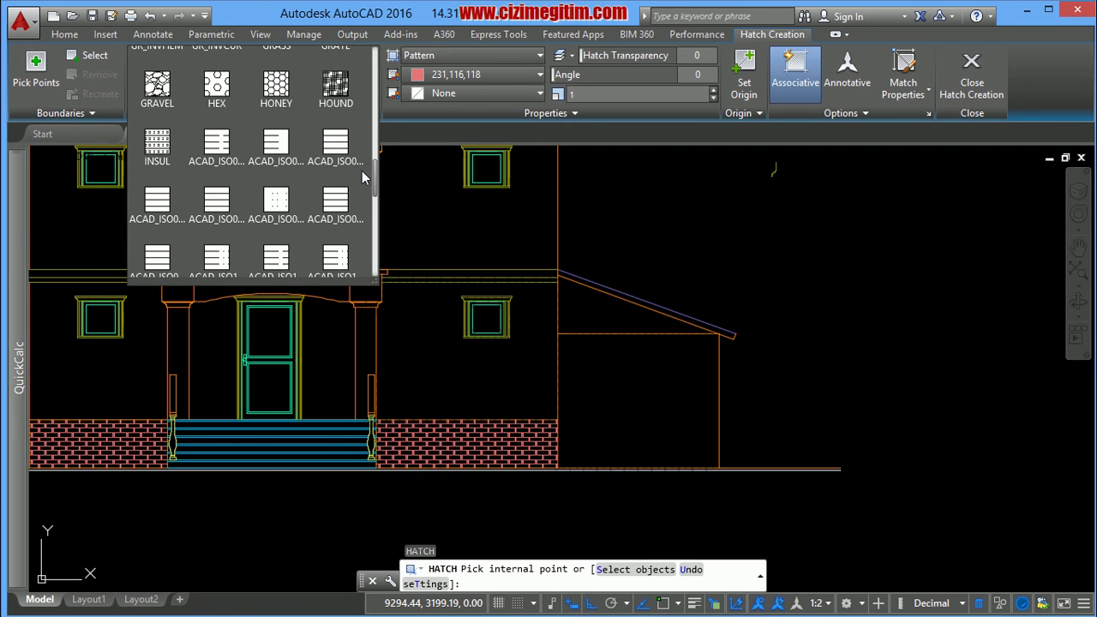
{"action": "scroll", "coordinate": [363, 180], "scroll_direction": "down", "scroll_amount": 3}
{"action": "scroll", "coordinate": [364, 214], "scroll_direction": "down", "scroll_amount": 3}
{"action": "scroll", "coordinate": [364, 249], "scroll_direction": "down", "scroll_amount": 3}
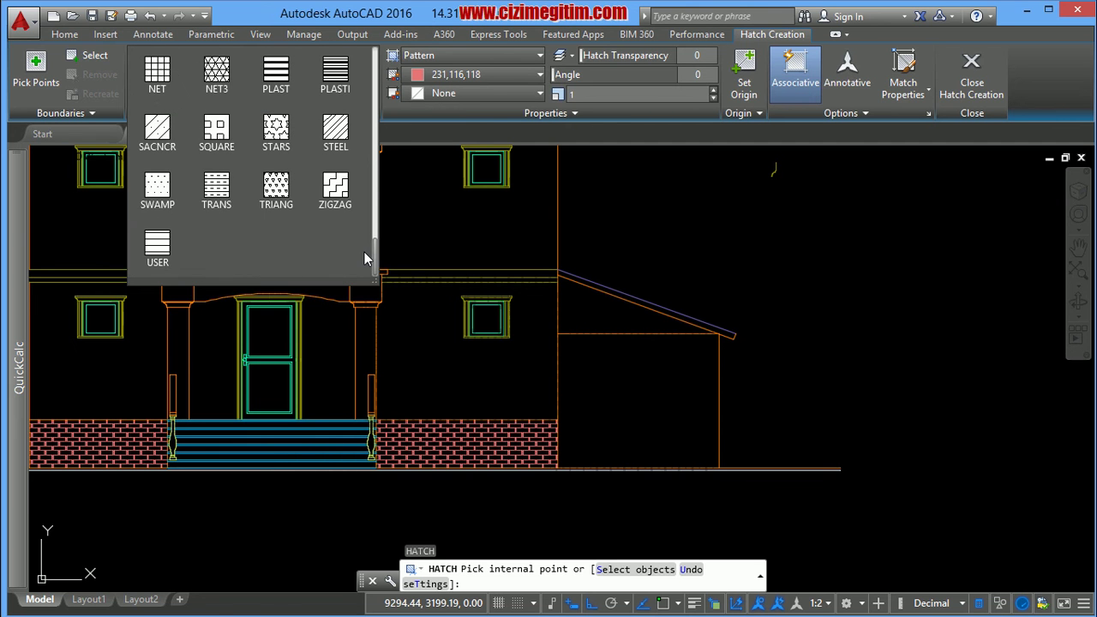
{"action": "left_click", "coordinate": [158, 249]}
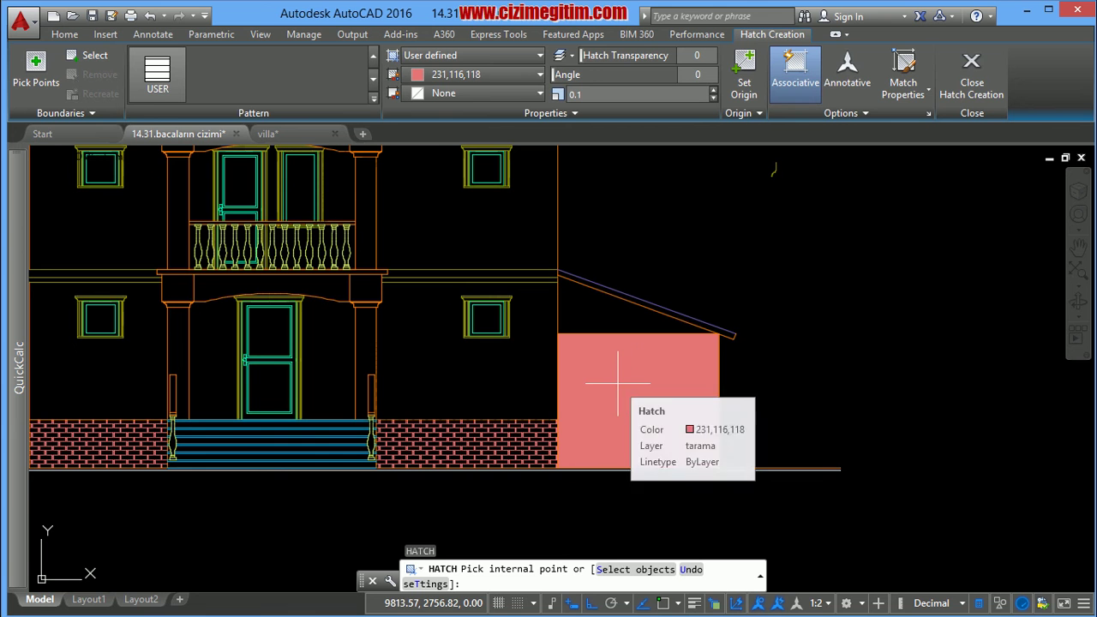
{"action": "left_click", "coordinate": [694, 418]}
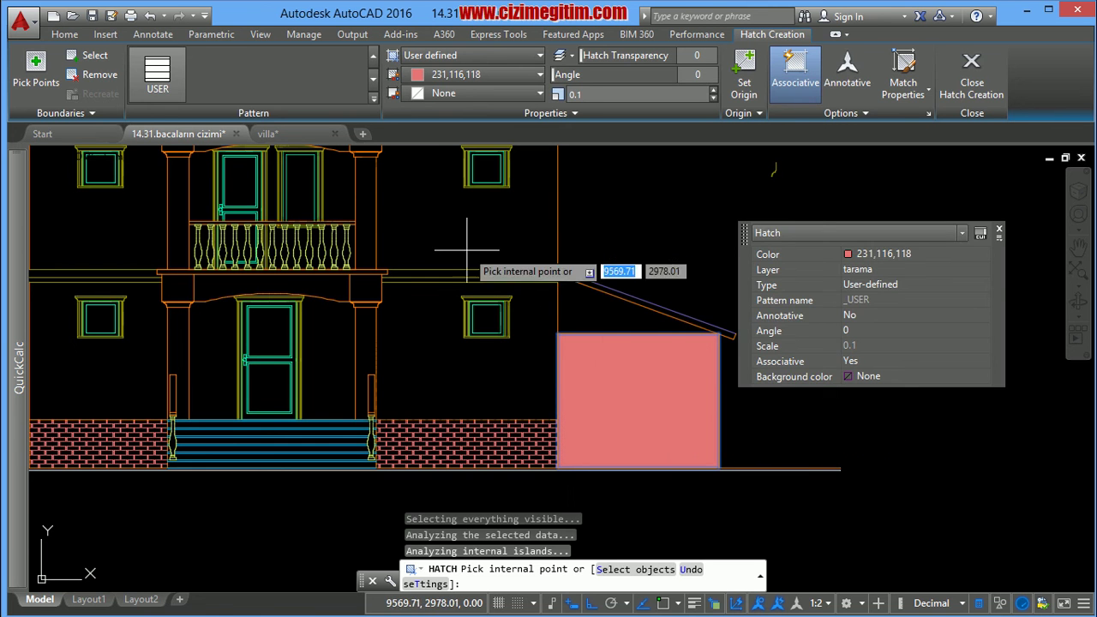
{"action": "key", "text": "Escape"}
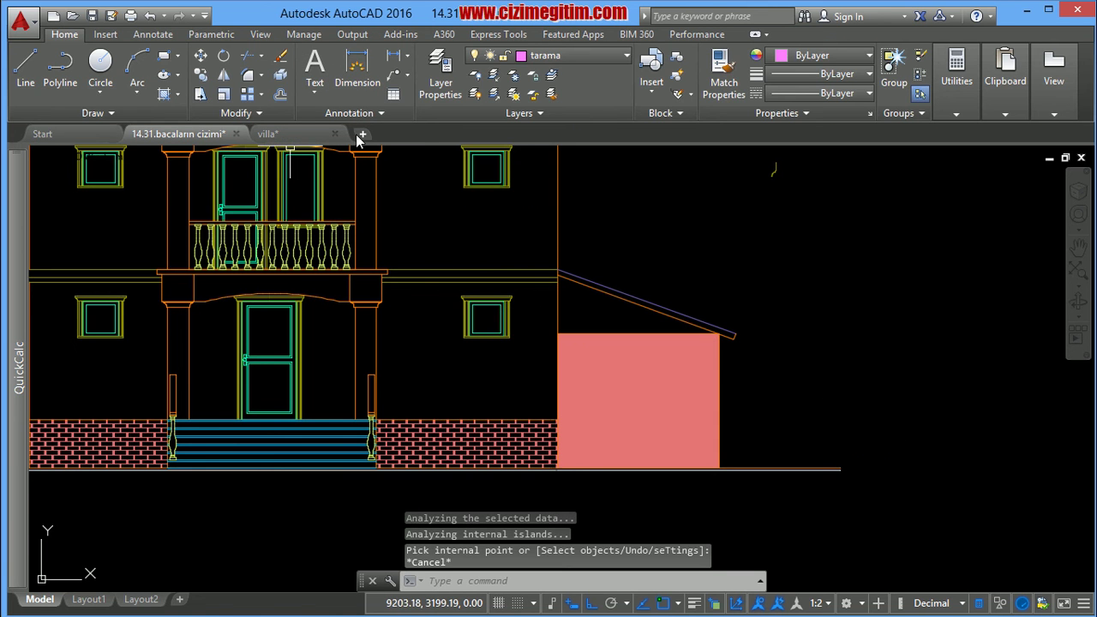
- Change the garage wall hatch to the PLASTI pattern at scale 1
{"action": "left_click", "coordinate": [637, 400]}
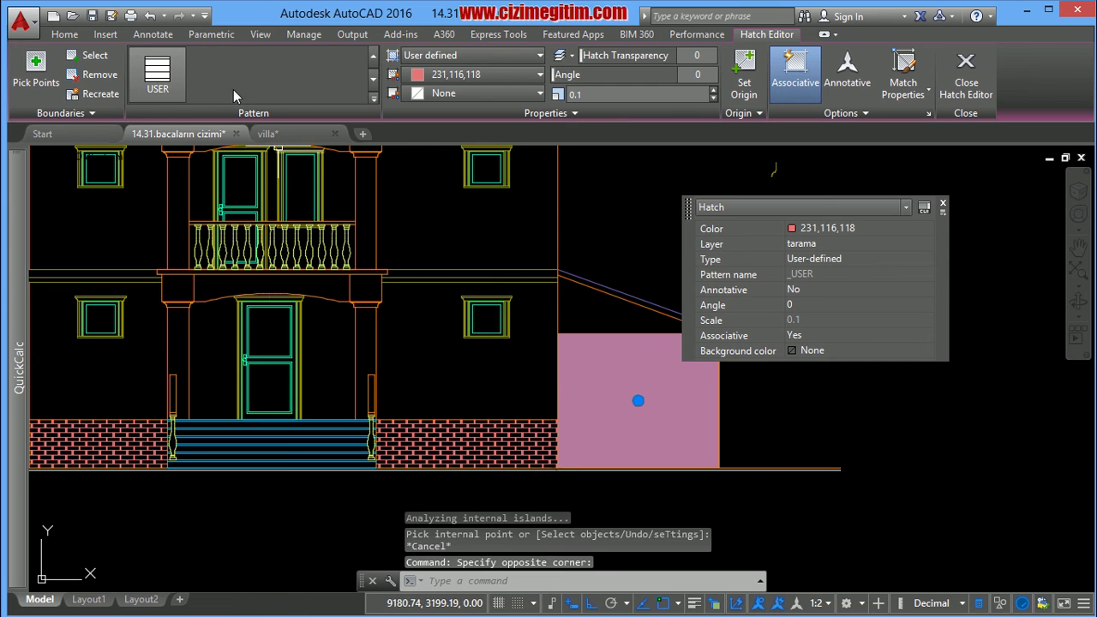
{"action": "left_click", "coordinate": [373, 56]}
{"action": "left_click", "coordinate": [374, 56]}
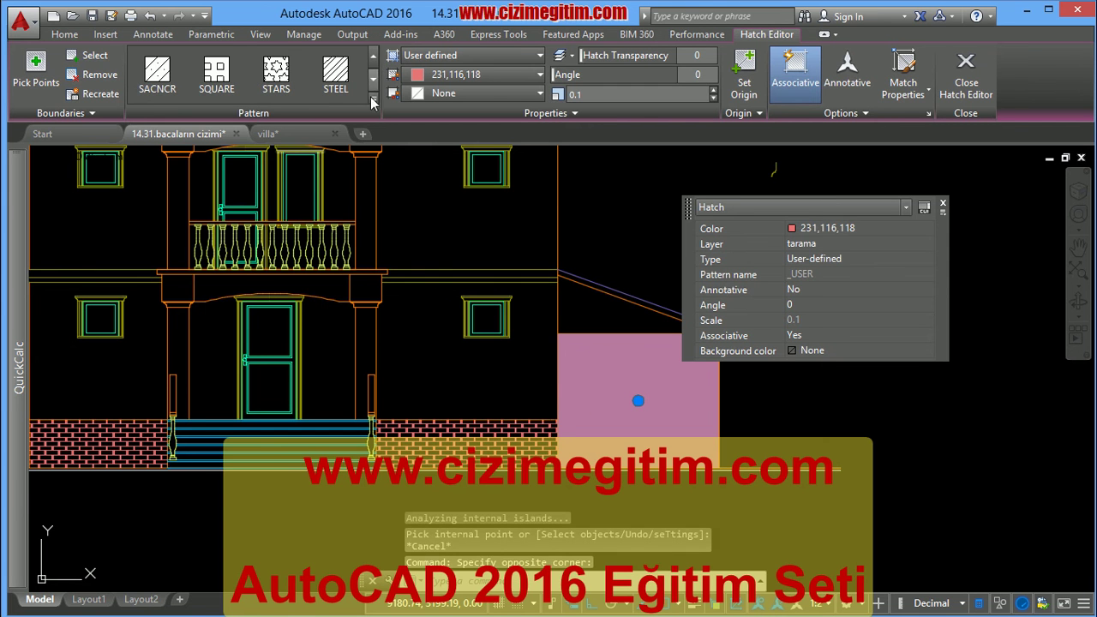
{"action": "left_click", "coordinate": [374, 99]}
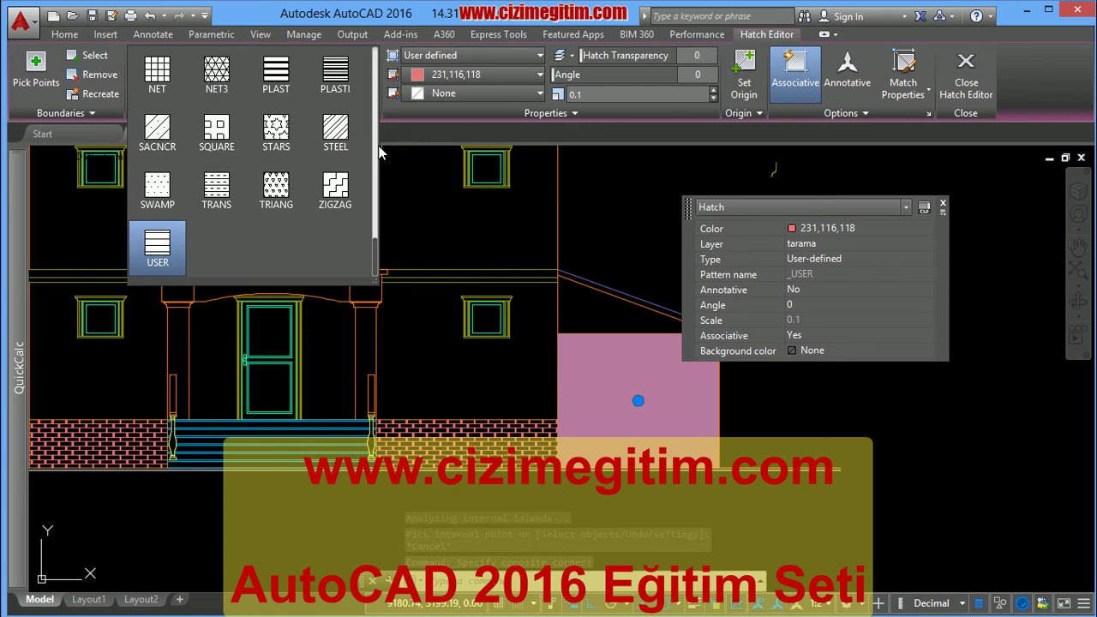
{"action": "left_click", "coordinate": [345, 77]}
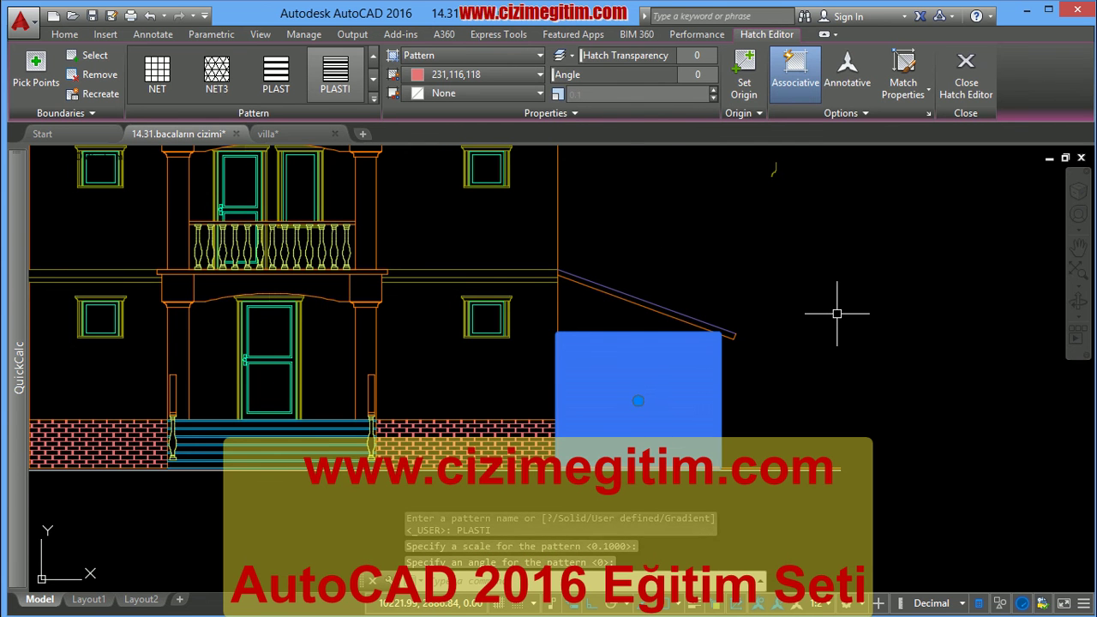
{"action": "key", "text": "Escape"}
{"action": "left_click", "coordinate": [588, 392]}
{"action": "type", "text": "1"}
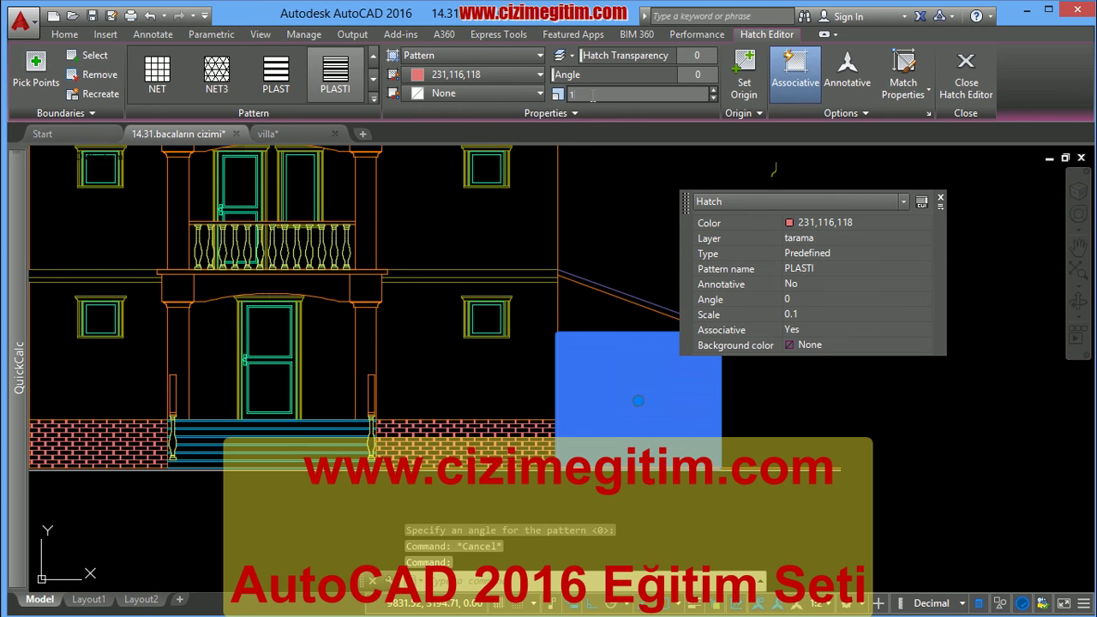
{"action": "key", "text": "Return"}
{"action": "key", "text": "Escape"}
- Change the garage wall siding to the PLAST pattern at scale 2
{"action": "scroll", "coordinate": [690, 403], "scroll_direction": "up", "scroll_amount": 5}
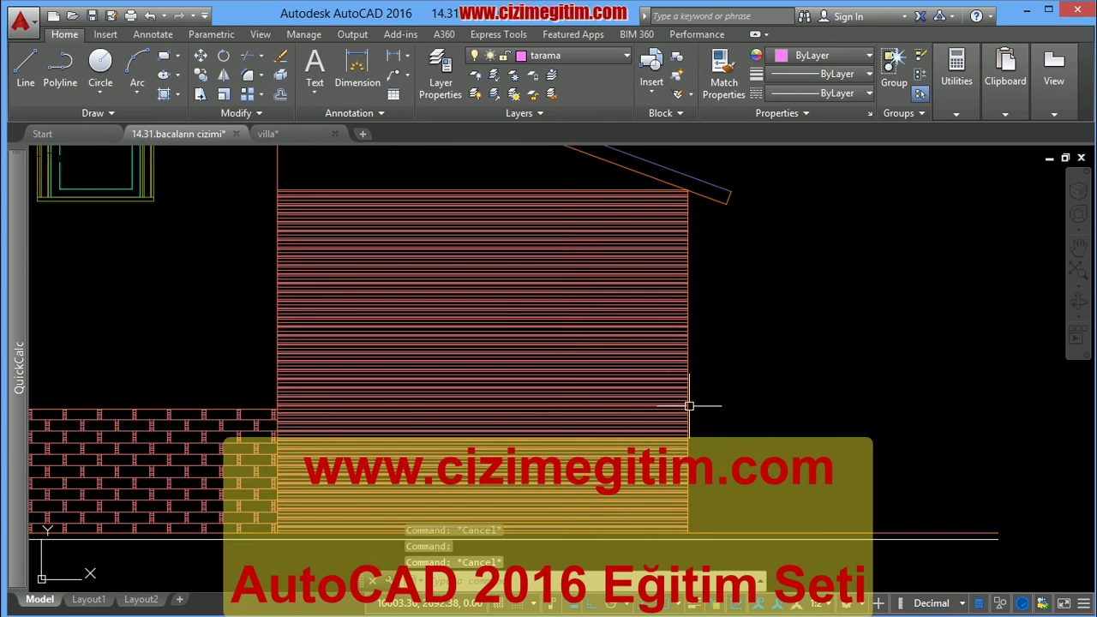
{"action": "scroll", "coordinate": [587, 380], "scroll_direction": "down", "scroll_amount": 5}
{"action": "left_click", "coordinate": [588, 379]}
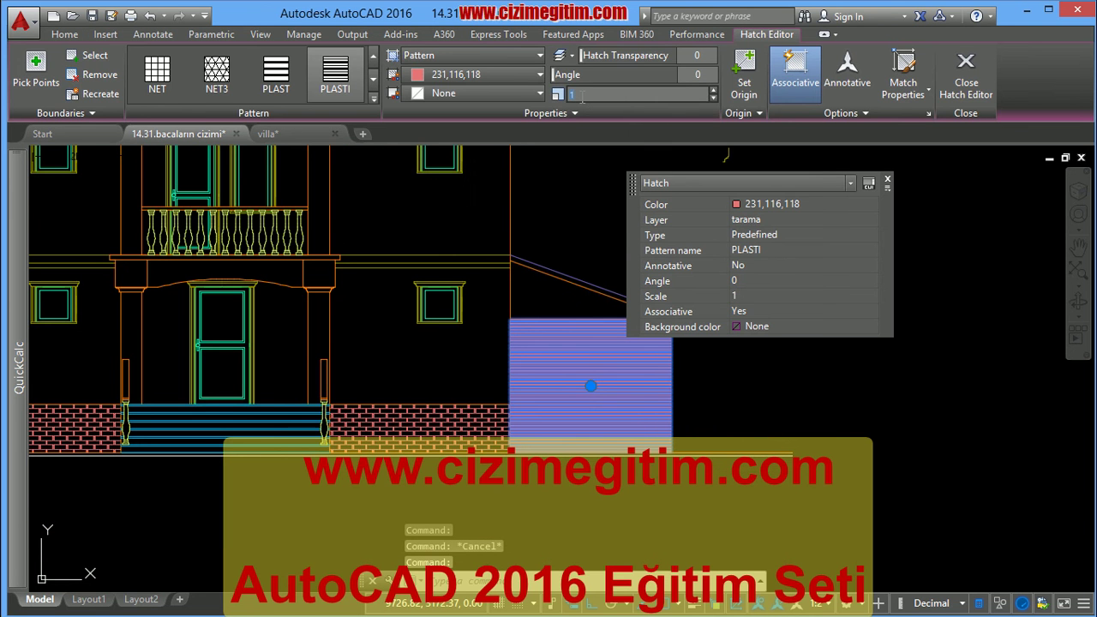
{"action": "key", "text": "Return"}
{"action": "key", "text": "Escape"}
{"action": "scroll", "coordinate": [651, 427], "scroll_direction": "up", "scroll_amount": 2}
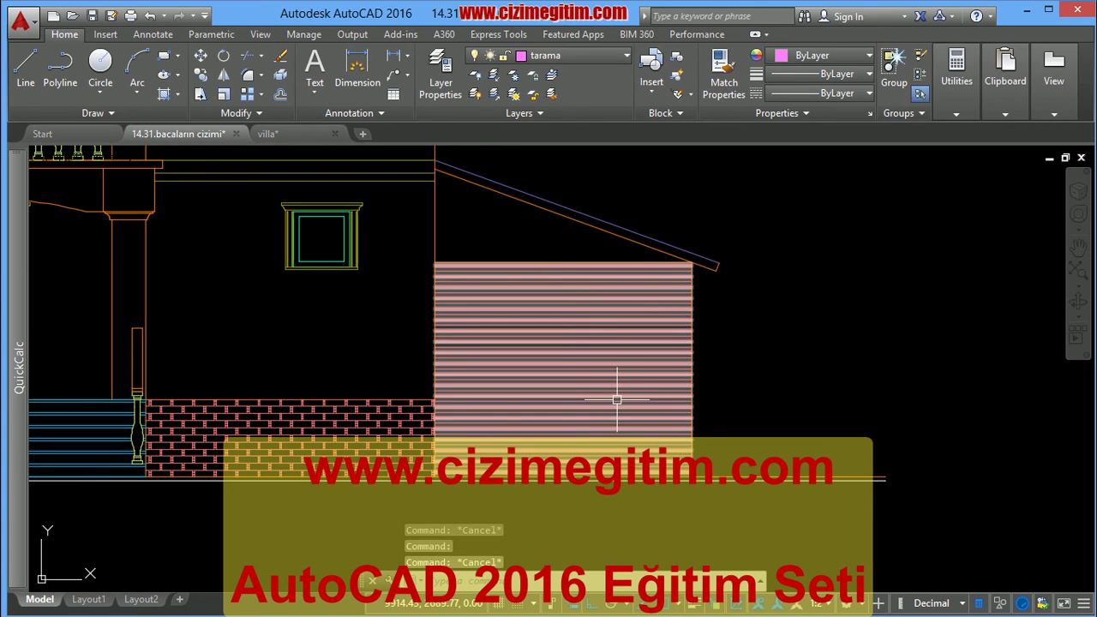
{"action": "left_click", "coordinate": [616, 399]}
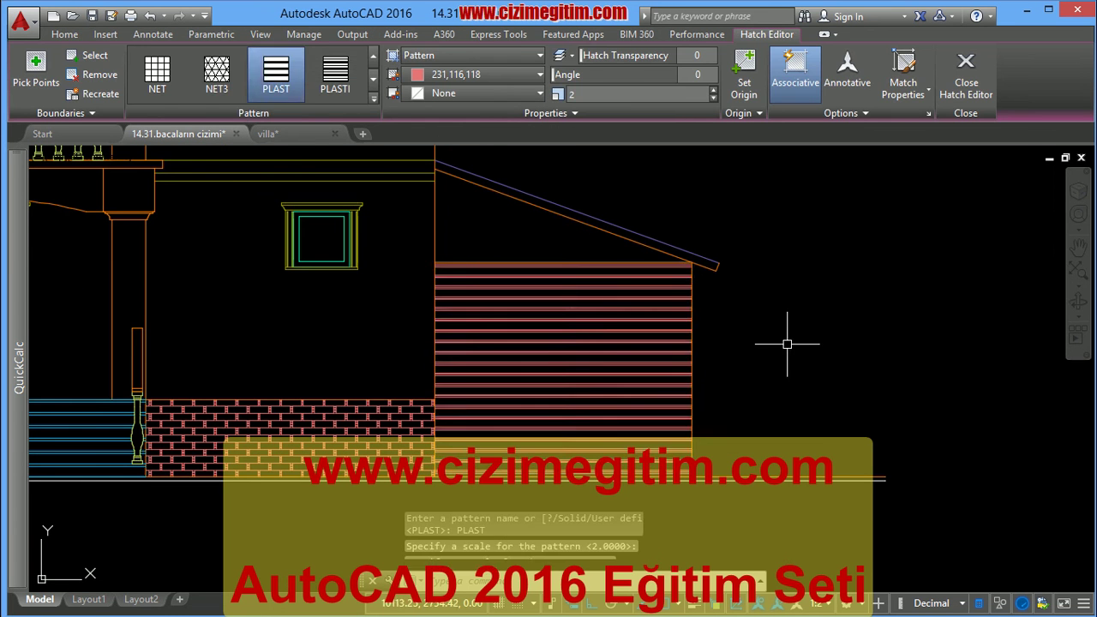
{"action": "key", "text": "Escape"}
- Recentre and zoom out to show the whole hatched house elevation
{"action": "scroll", "coordinate": [779, 368], "scroll_direction": "down", "scroll_amount": 3}
{"action": "middle_click_drag", "start_coordinate": [779, 368], "coordinate": [853, 370]}
{"action": "scroll", "coordinate": [652, 374], "scroll_direction": "up", "scroll_amount": 2}
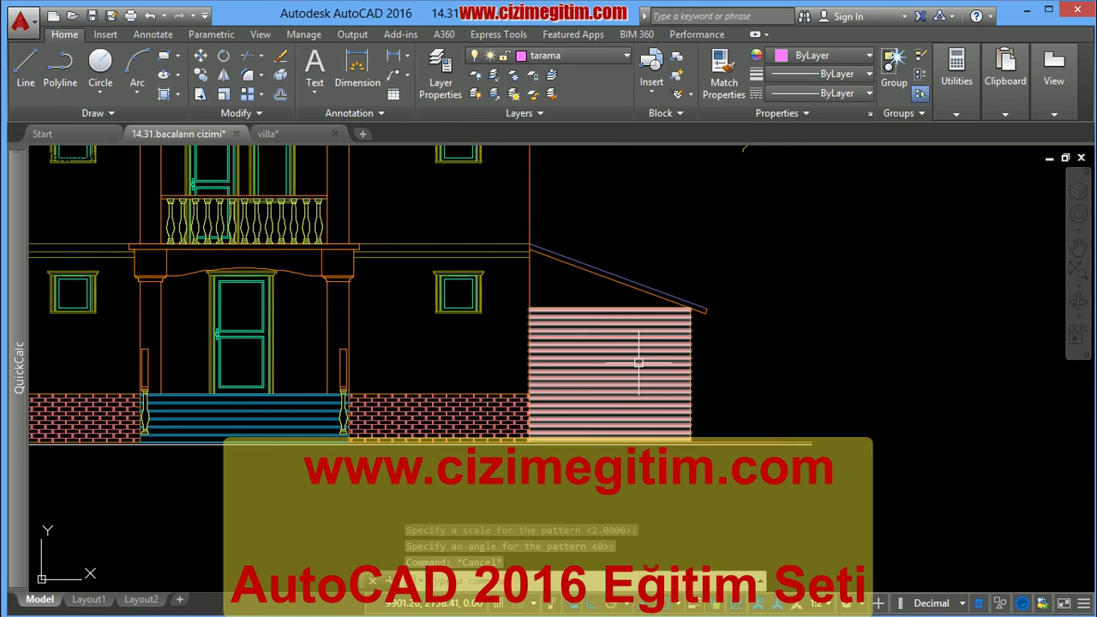
{"action": "scroll", "coordinate": [779, 363], "scroll_direction": "down", "scroll_amount": 3}
{"action": "scroll", "coordinate": [825, 352], "scroll_direction": "down", "scroll_amount": 2}
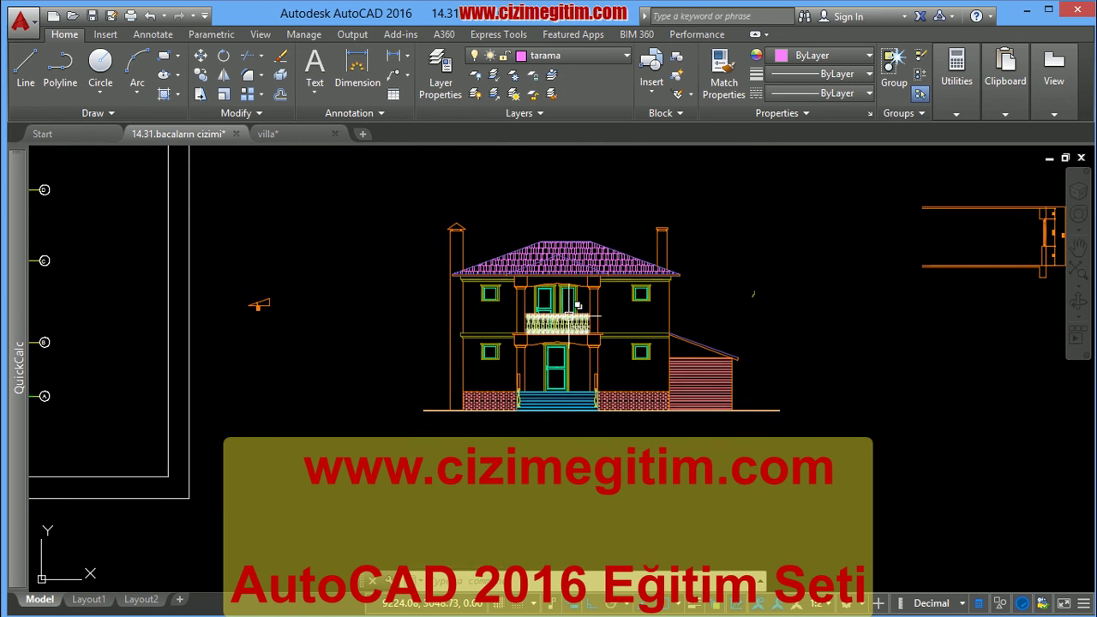